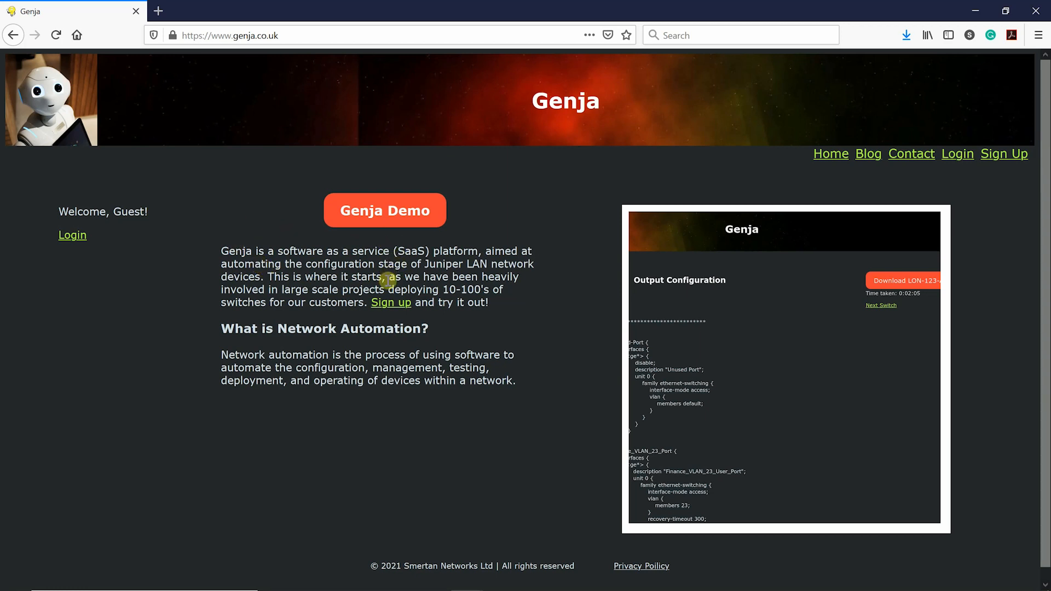
Start the Genja demo and submit Access as the switch role
left_click(371, 217)
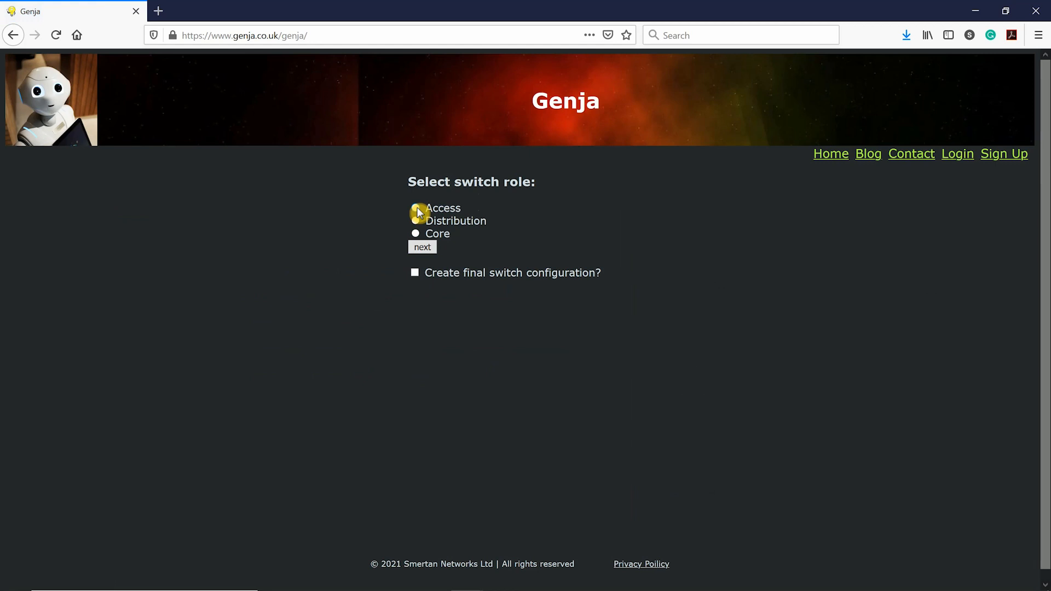
left_click(421, 248)
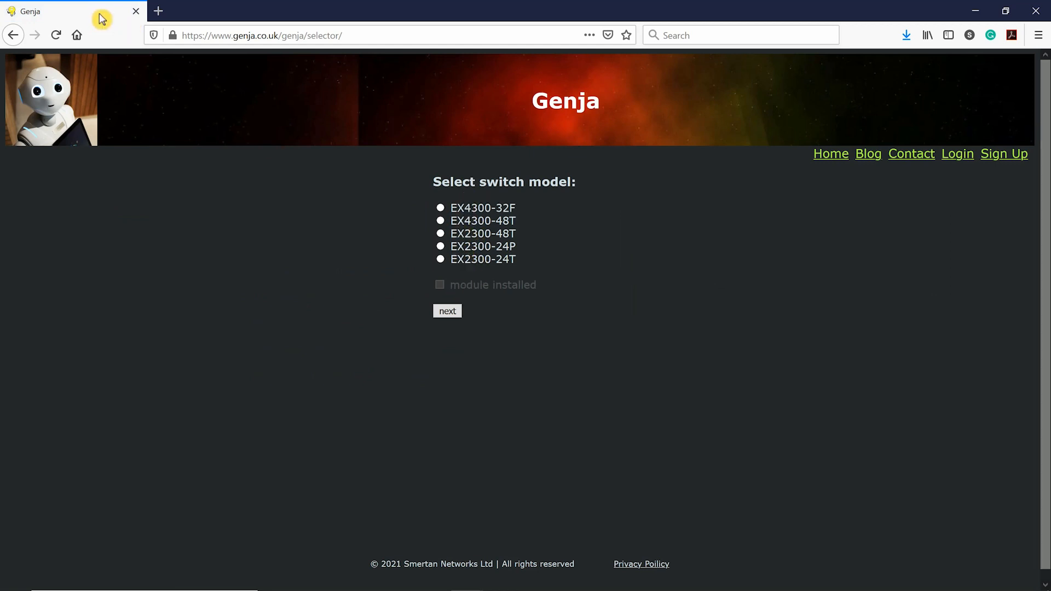
Check the switch models offered for the Core role and return to the Access role's model selection
left_click(13, 35)
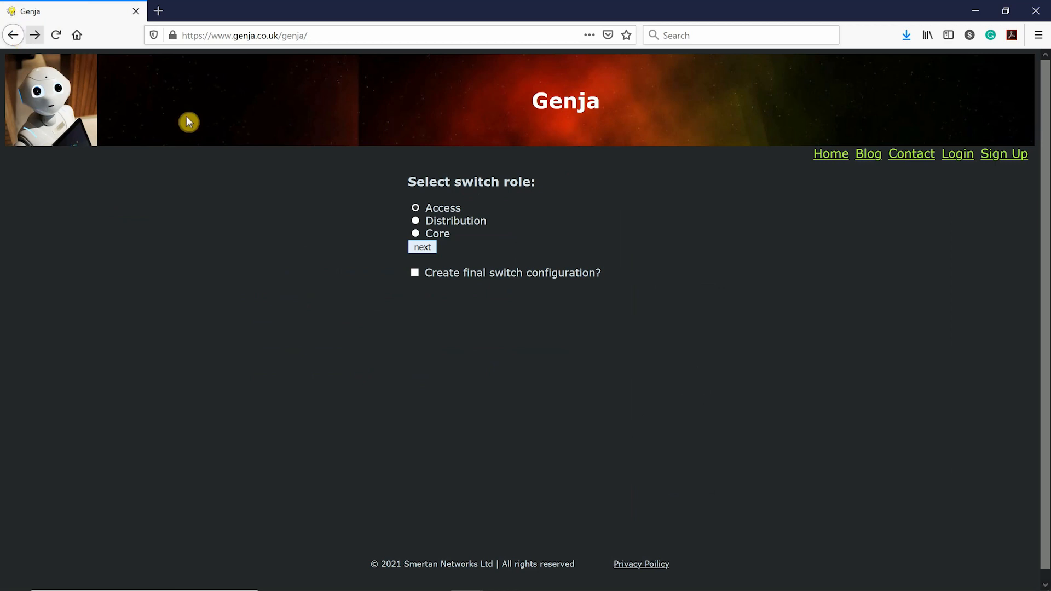
left_click(416, 235)
left_click(420, 246)
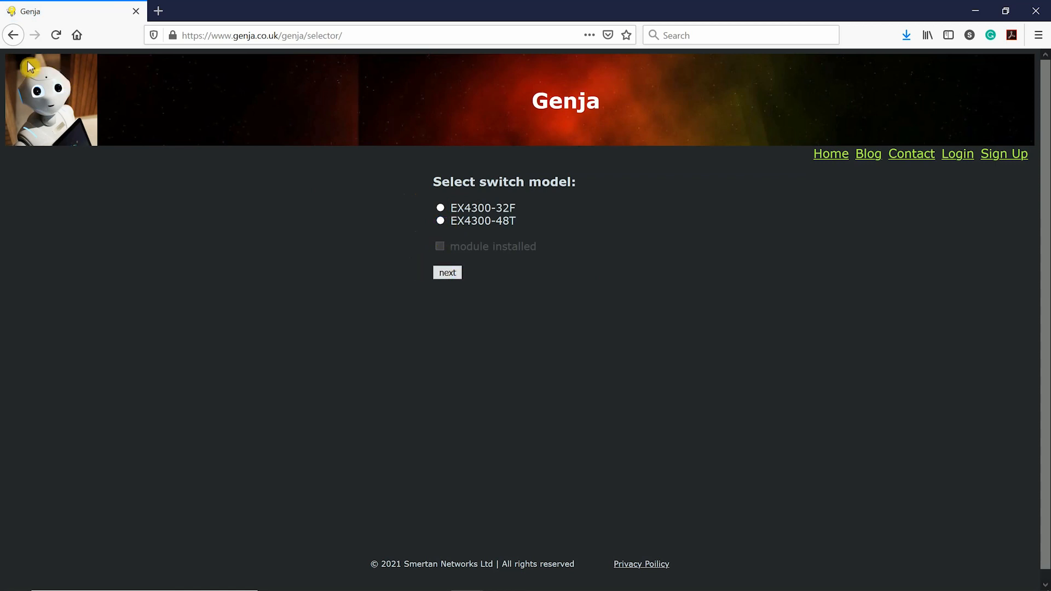
left_click(12, 35)
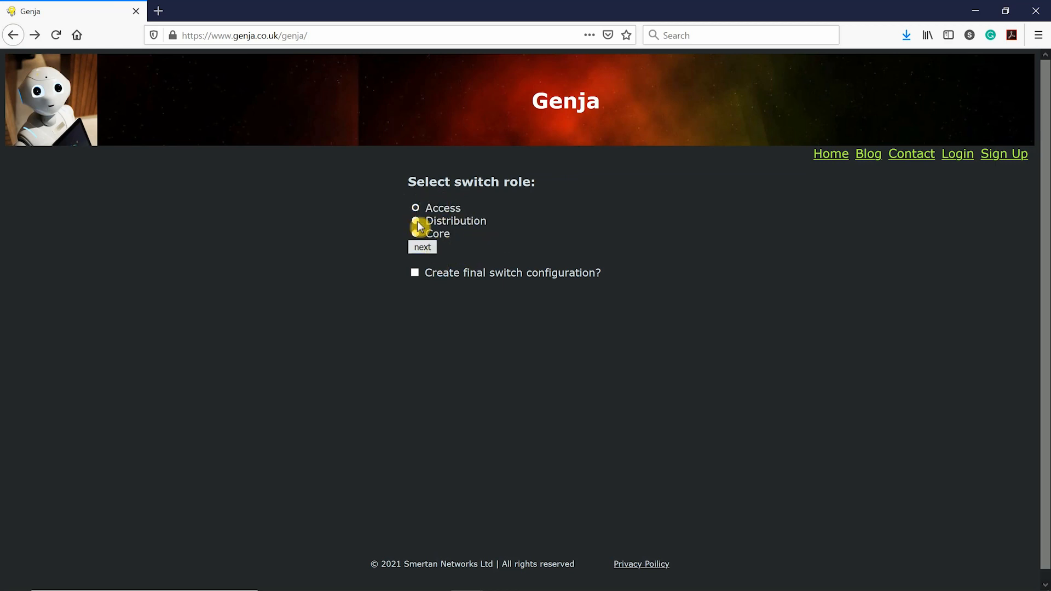
left_click(421, 250)
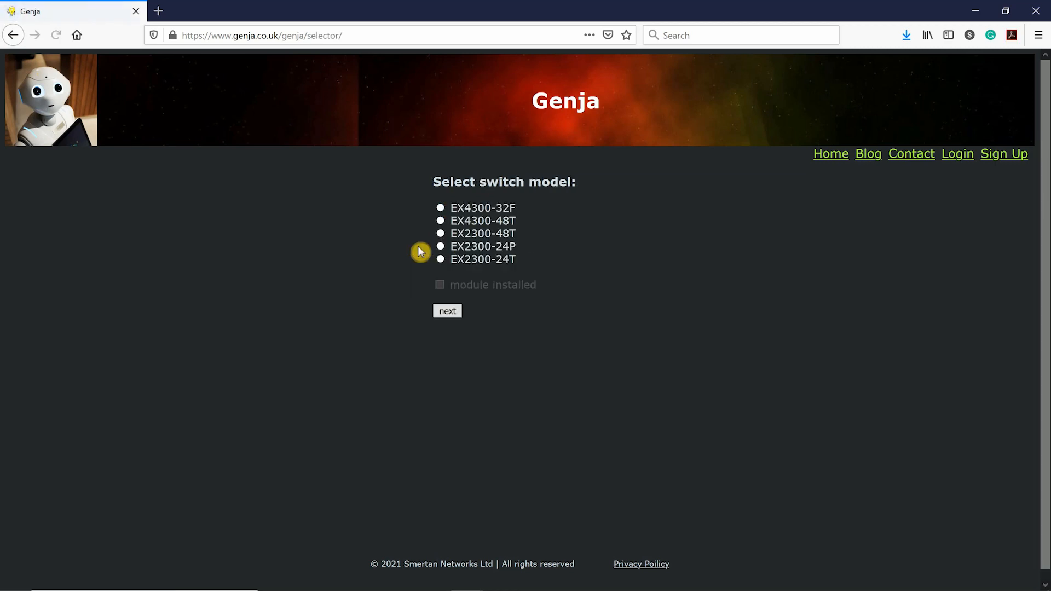
Choose the EX4300-32F switch model with the EX-UM-8X8SFP module installed and continue to the hostname configuration
left_click(441, 208)
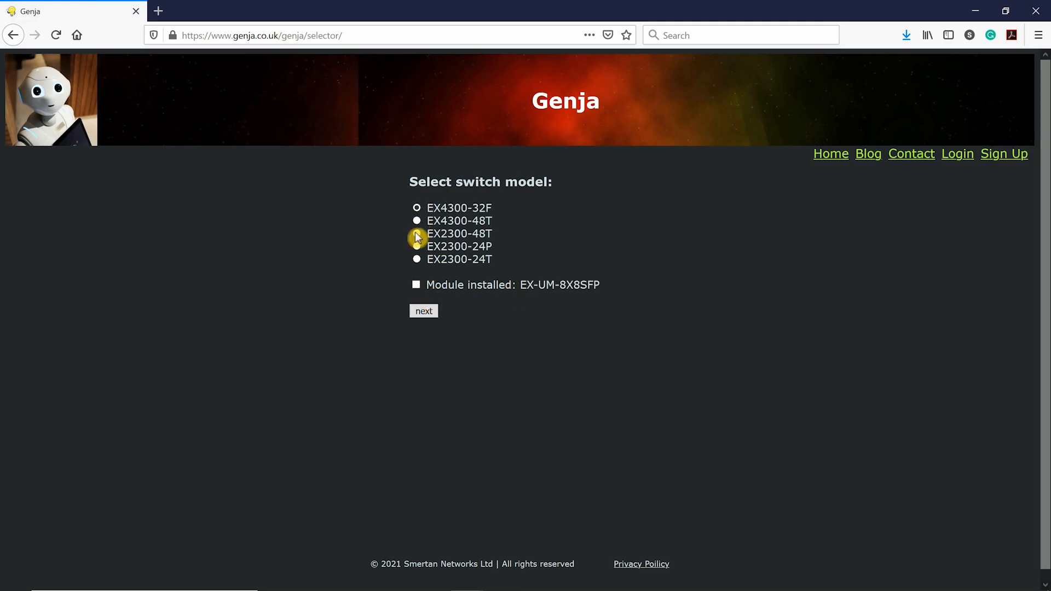
left_click(417, 248)
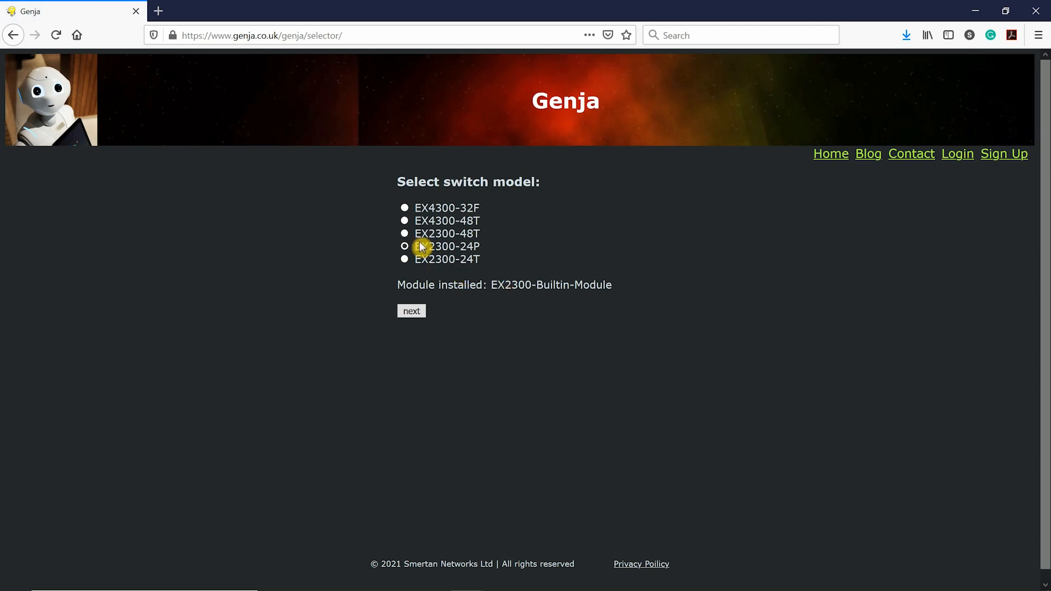
left_click(405, 209)
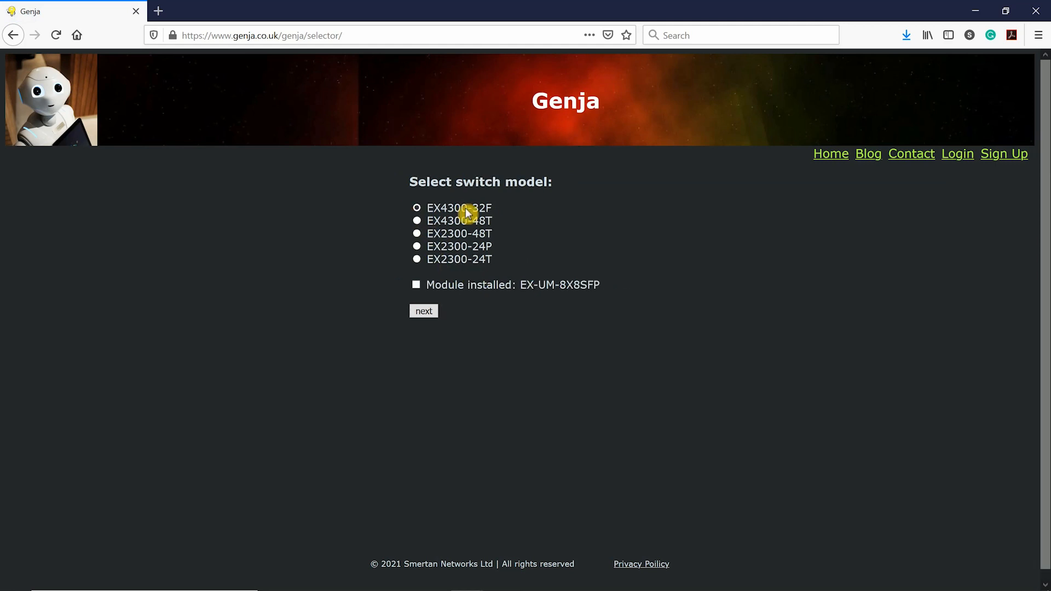
left_click(416, 286)
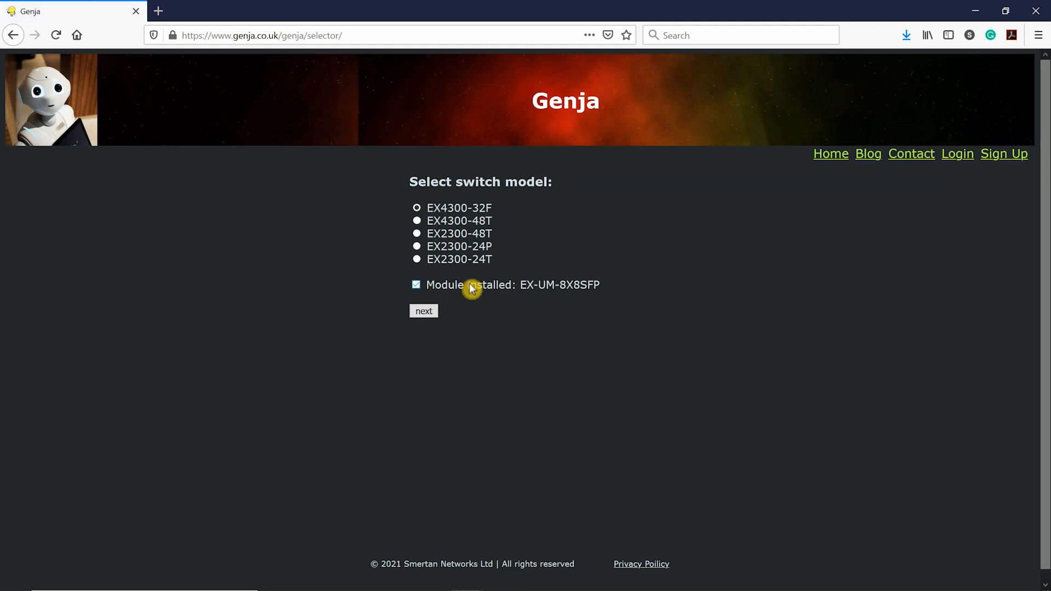
left_click(424, 309)
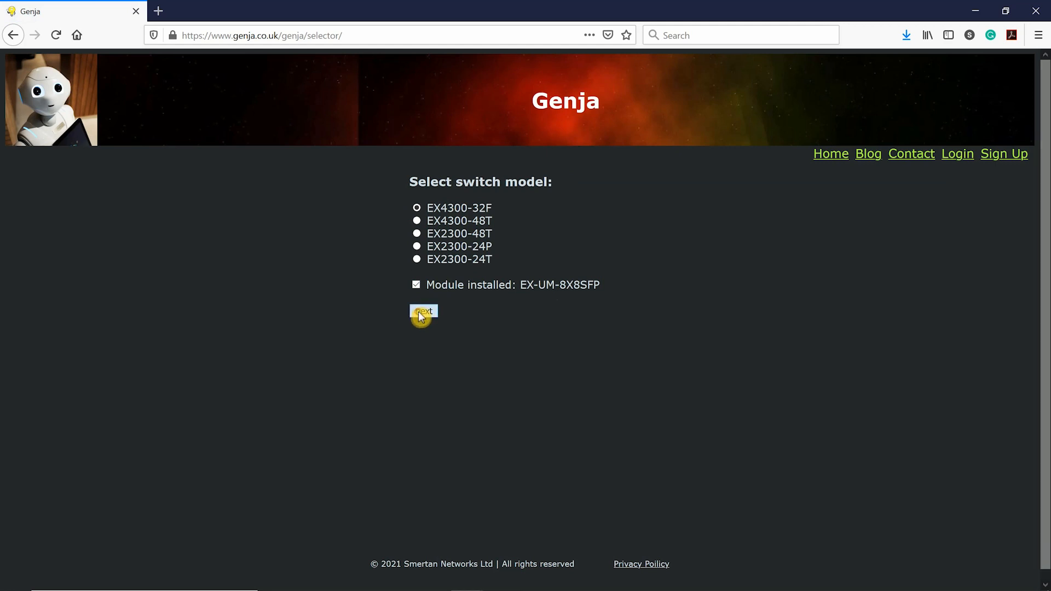
left_click(419, 313)
Try to validate bbb123aaaaa as the switch hostname
left_click(338, 236)
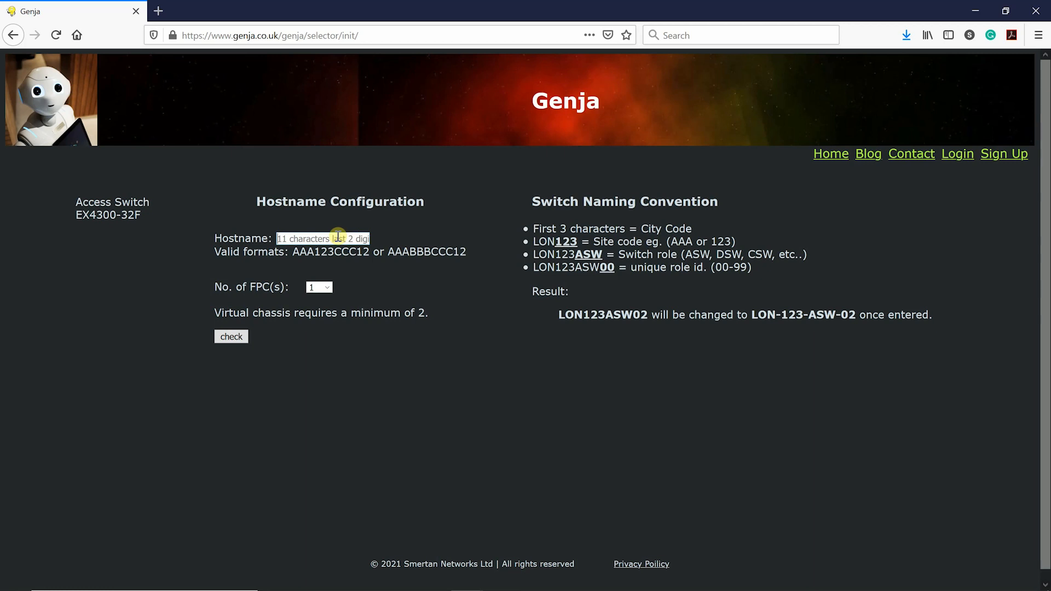
type("bbb")
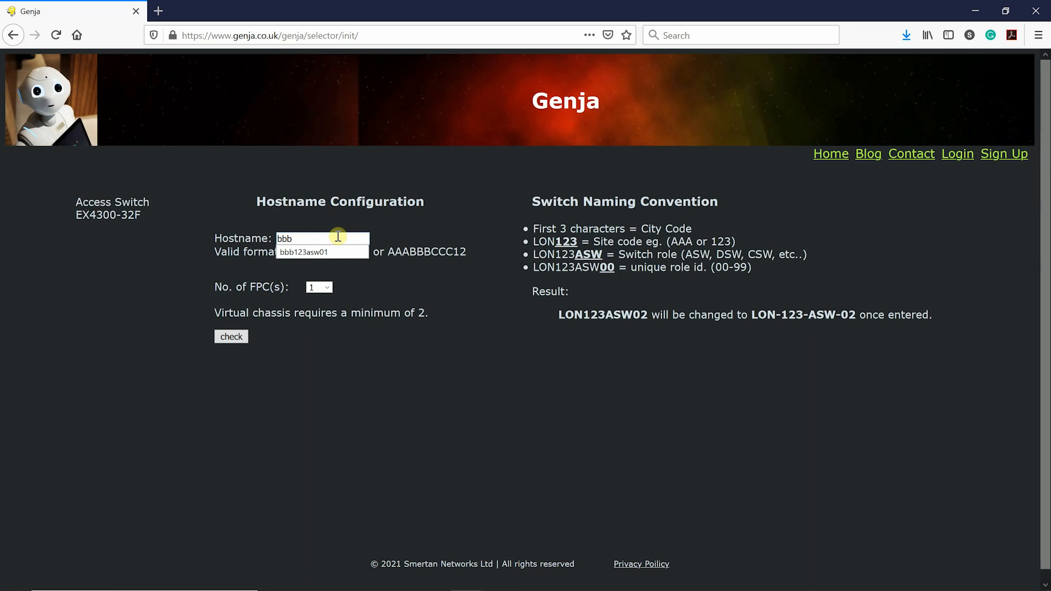
type("123aaaaa")
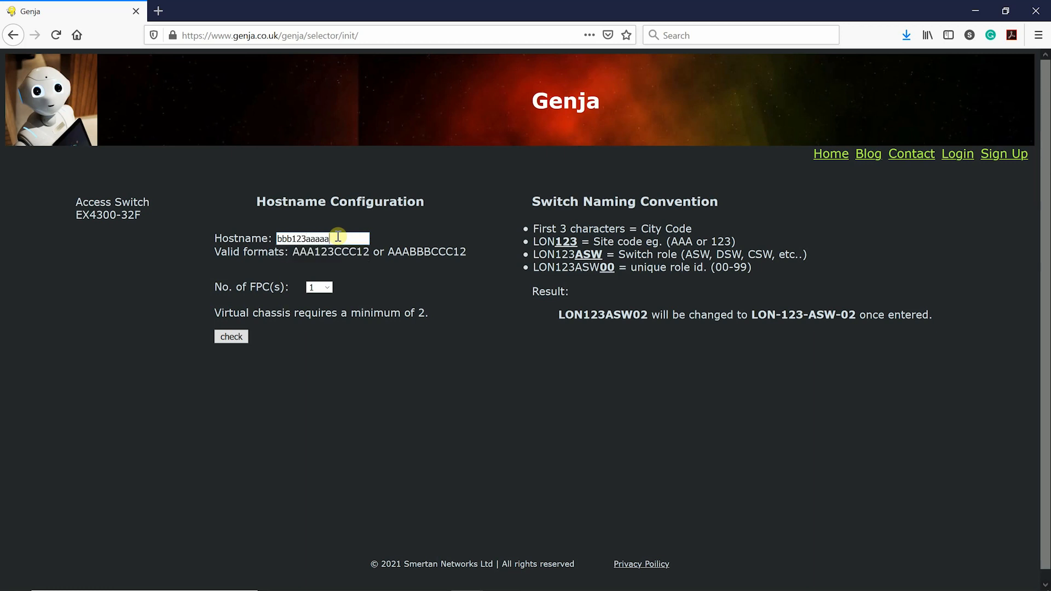
left_click(233, 337)
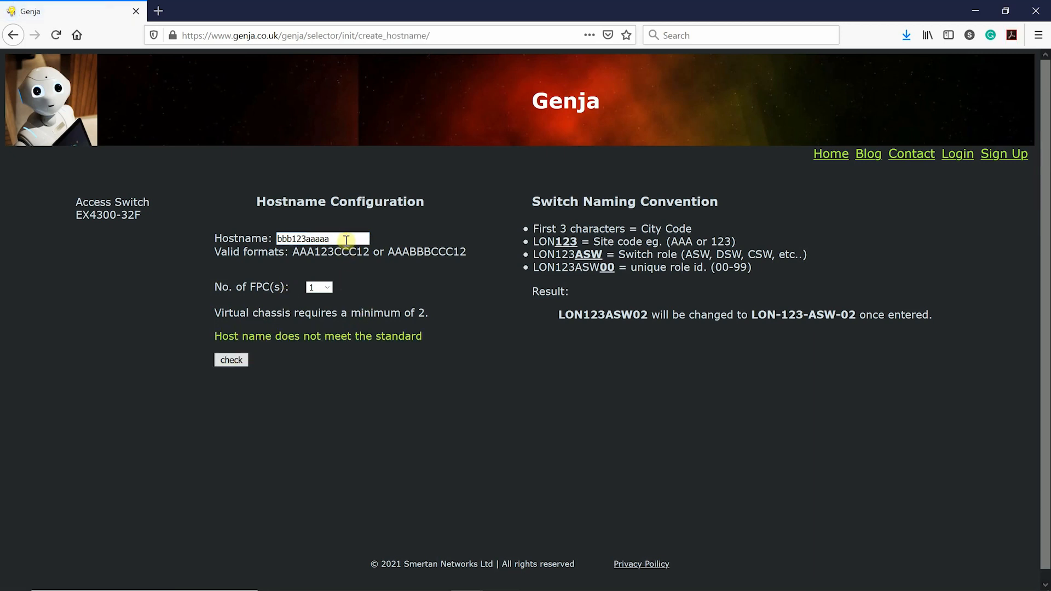
Change the switch hostname to bbb123ASW01
left_click_drag(346, 241, 313, 244)
key("BackSpace")
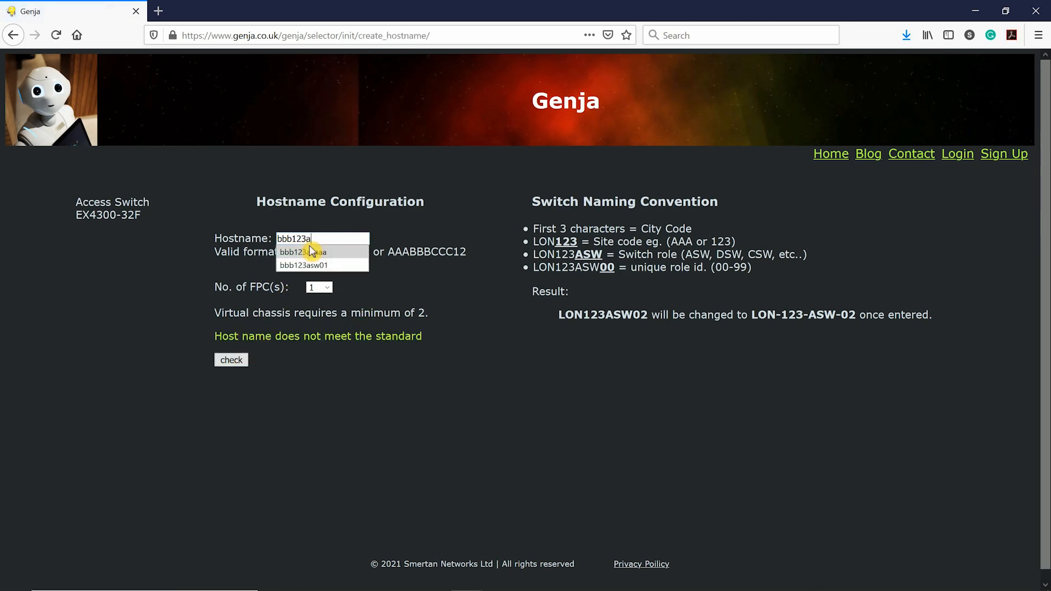
left_click(487, 307)
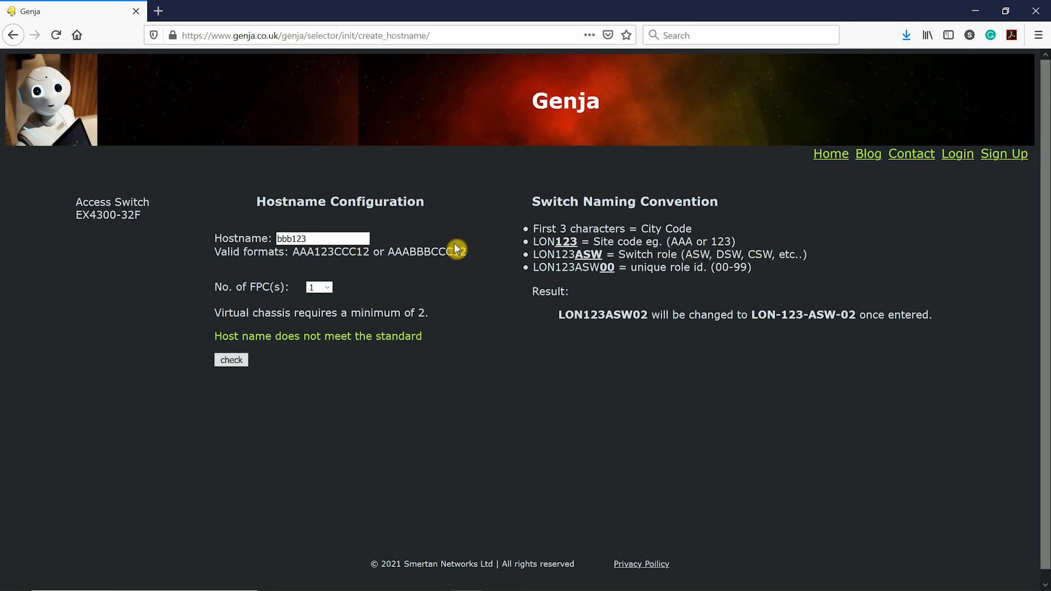
left_click(331, 241)
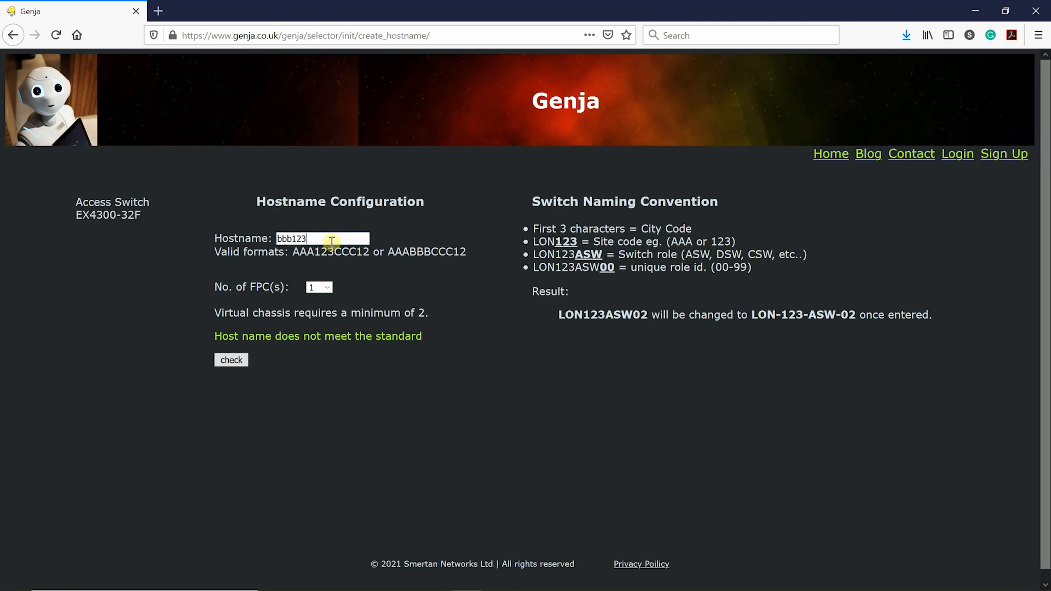
type("ASW01")
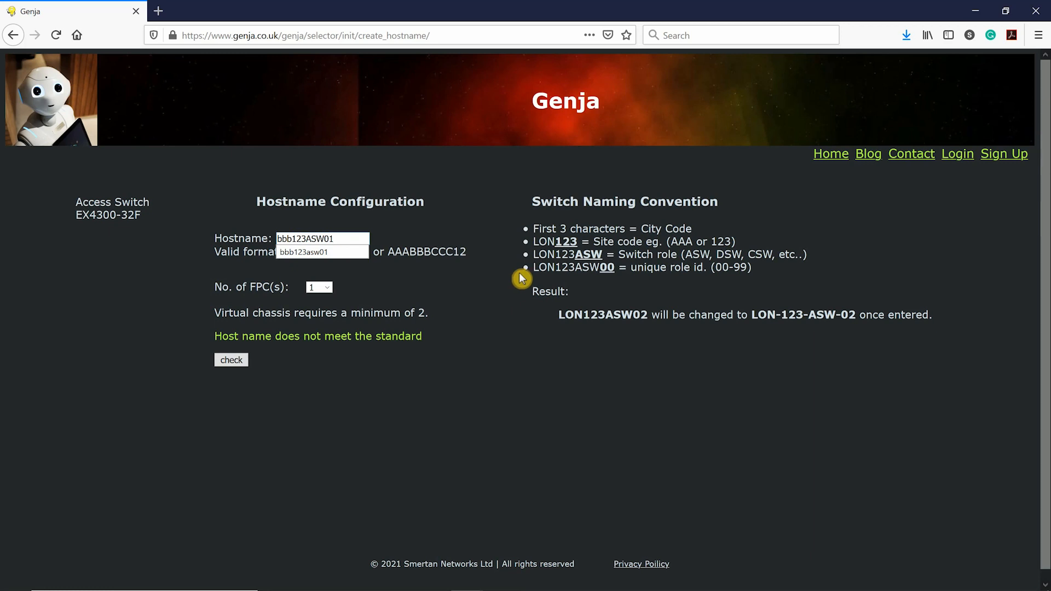
left_click(287, 282)
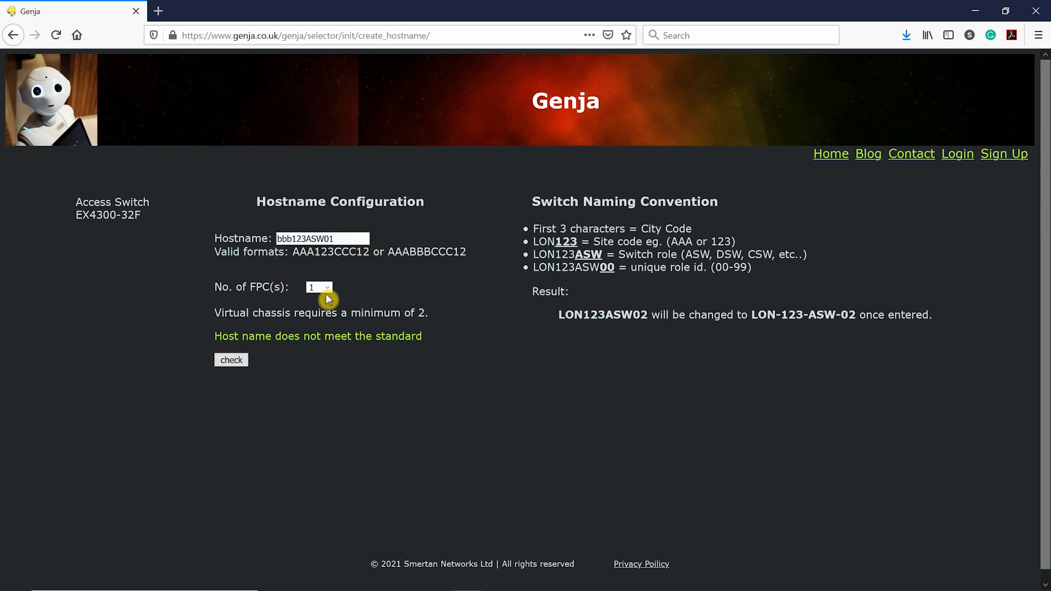
Set the number of FPCs to 2 and submit the hostname configuration for checking
left_click(325, 290)
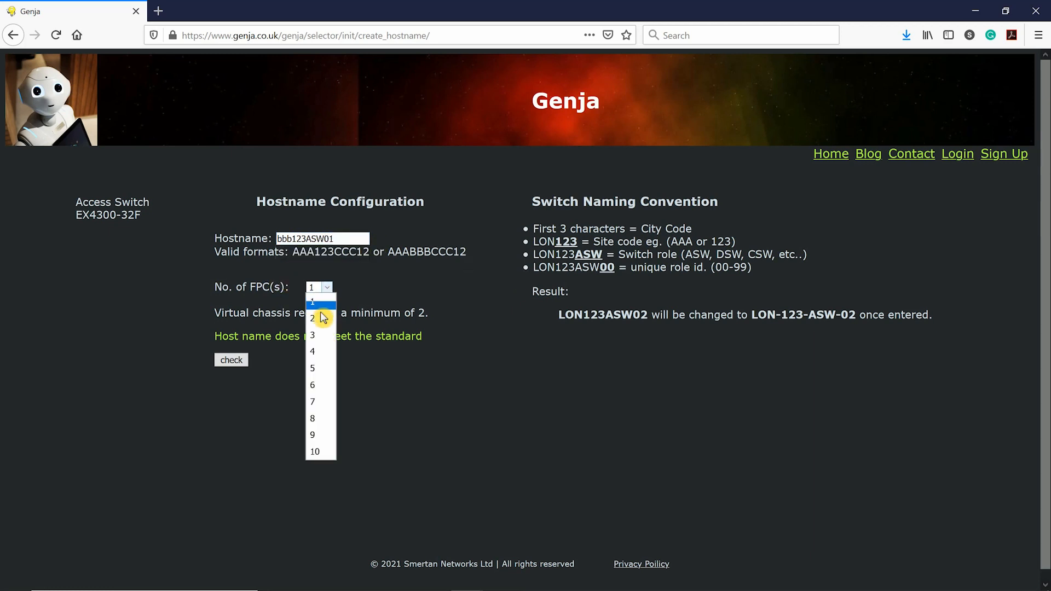
left_click(321, 313)
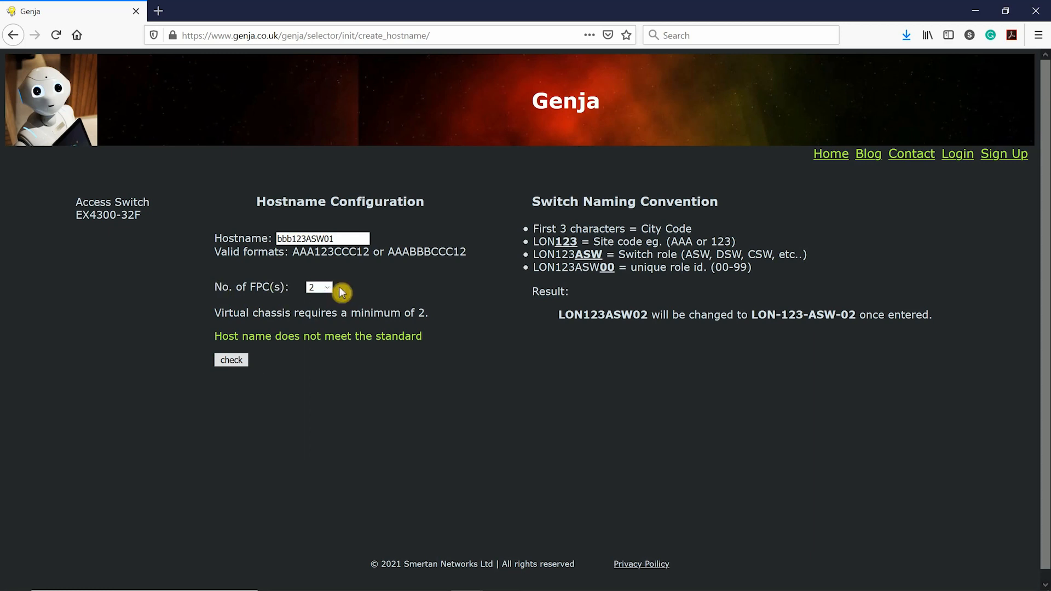
left_click(234, 360)
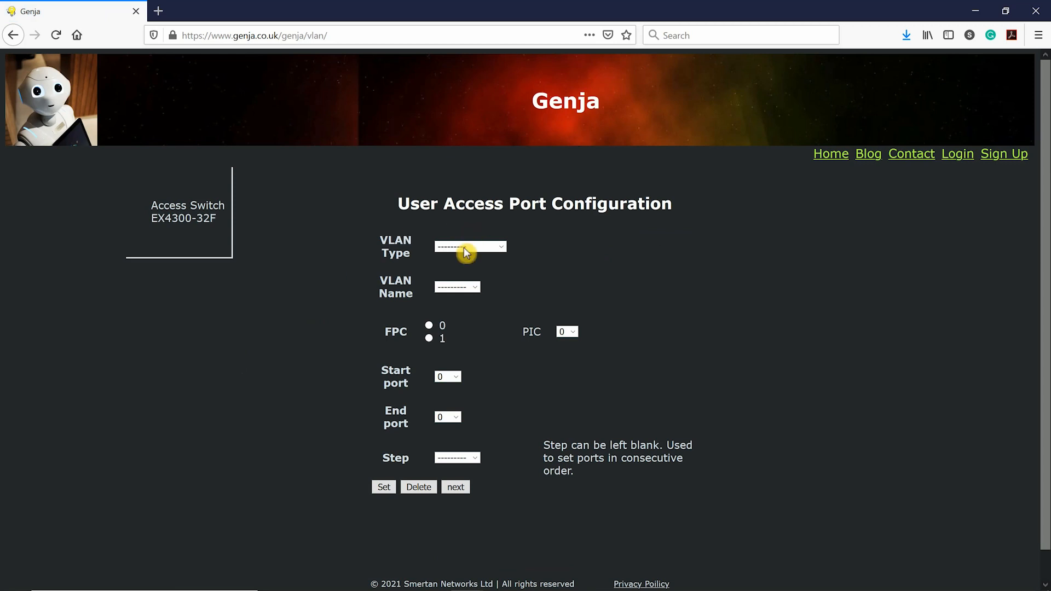
Set the VLAN type to Finance_VLAN and view the VLAN names available for it
left_click(449, 290)
left_click(449, 291)
left_click(449, 291)
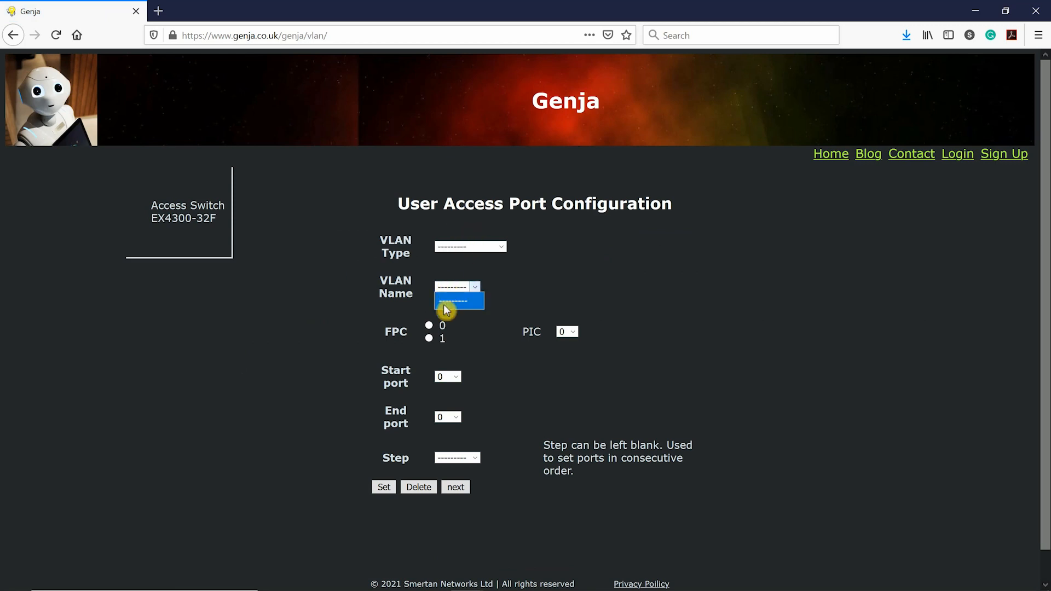
left_click(448, 251)
left_click(448, 251)
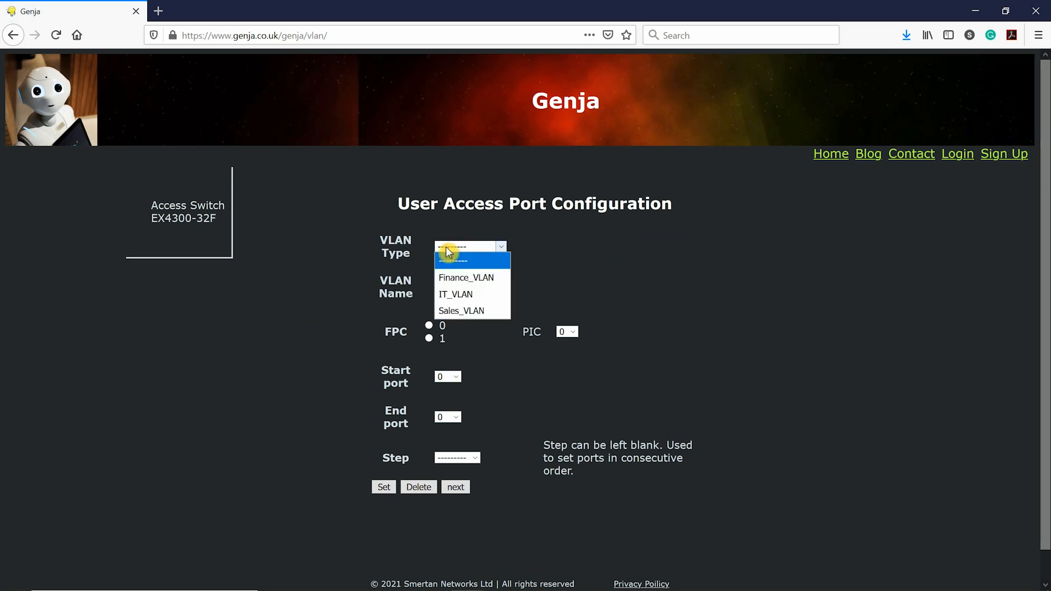
left_click(449, 282)
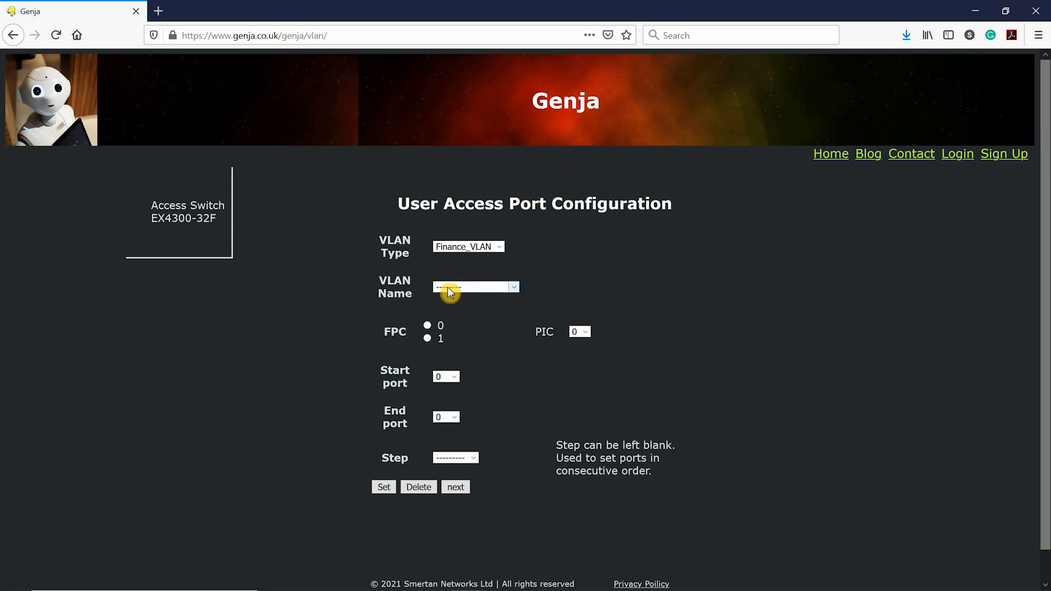
left_click(448, 290)
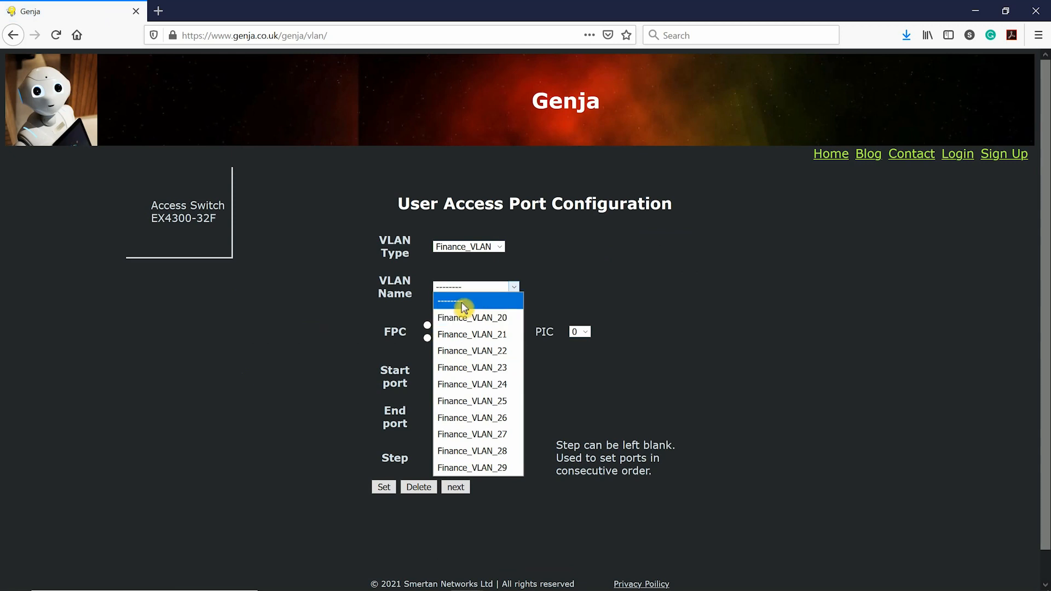
Switch the VLAN type to IT_VLAN and view its available VLAN names
left_click(474, 249)
left_click(474, 249)
left_click(468, 294)
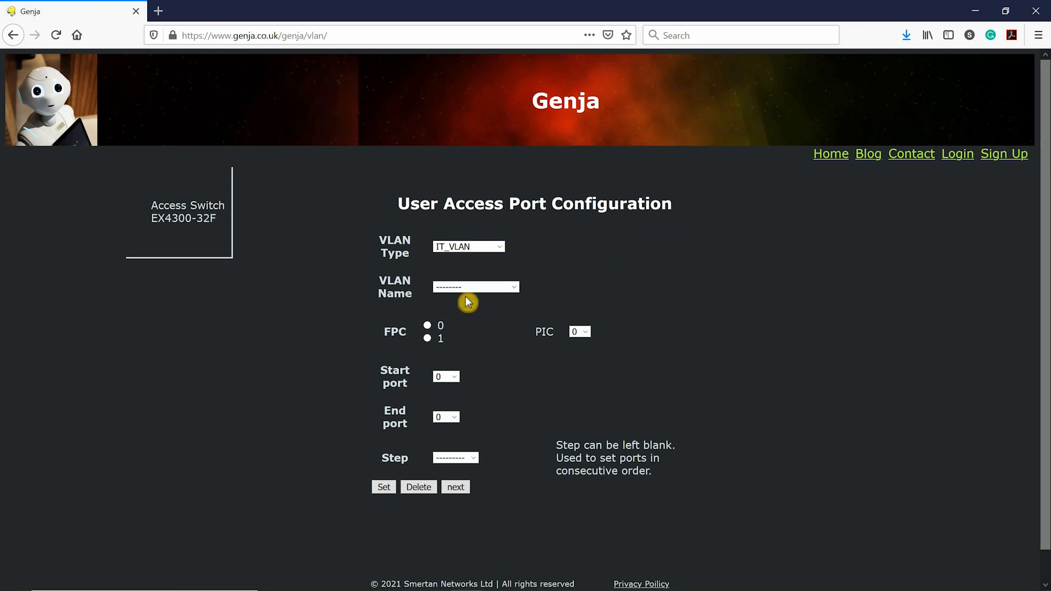
left_click(468, 289)
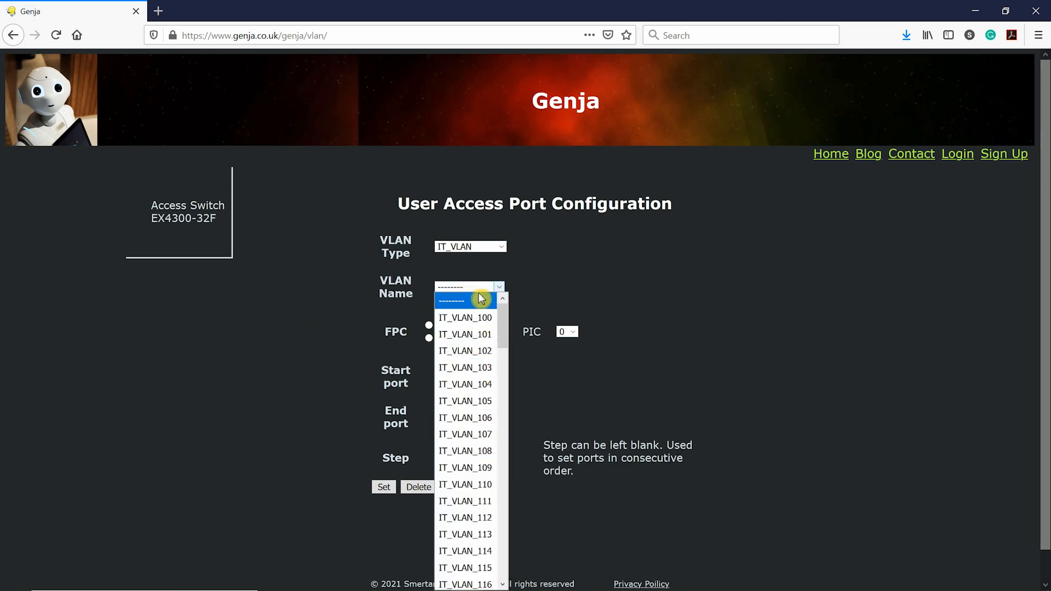
Set the VLAN type to Finance_VLAN and the VLAN name to Finance_VLAN_21
left_click(465, 249)
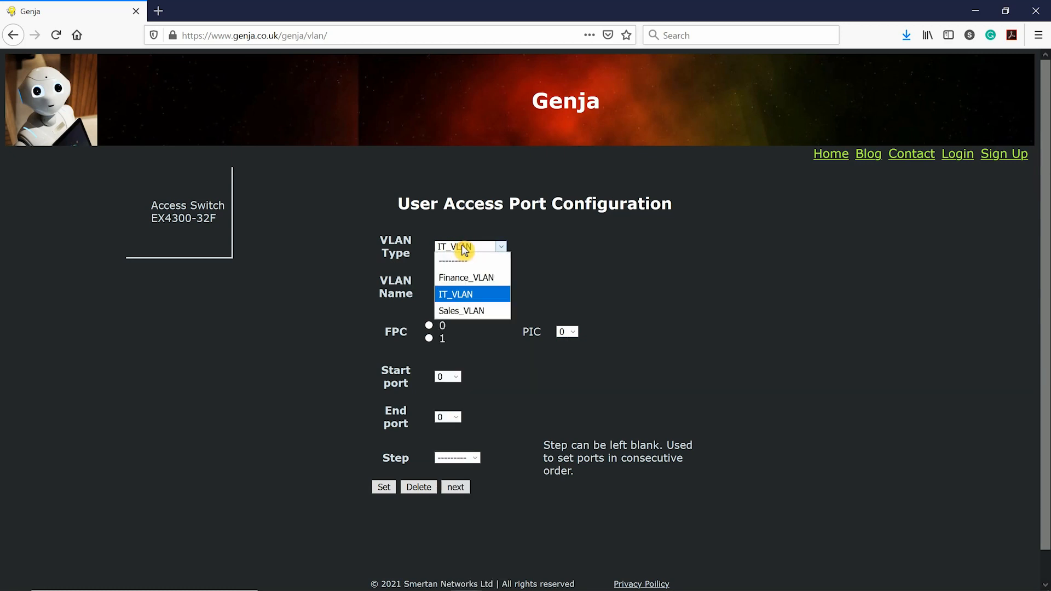
left_click(463, 284)
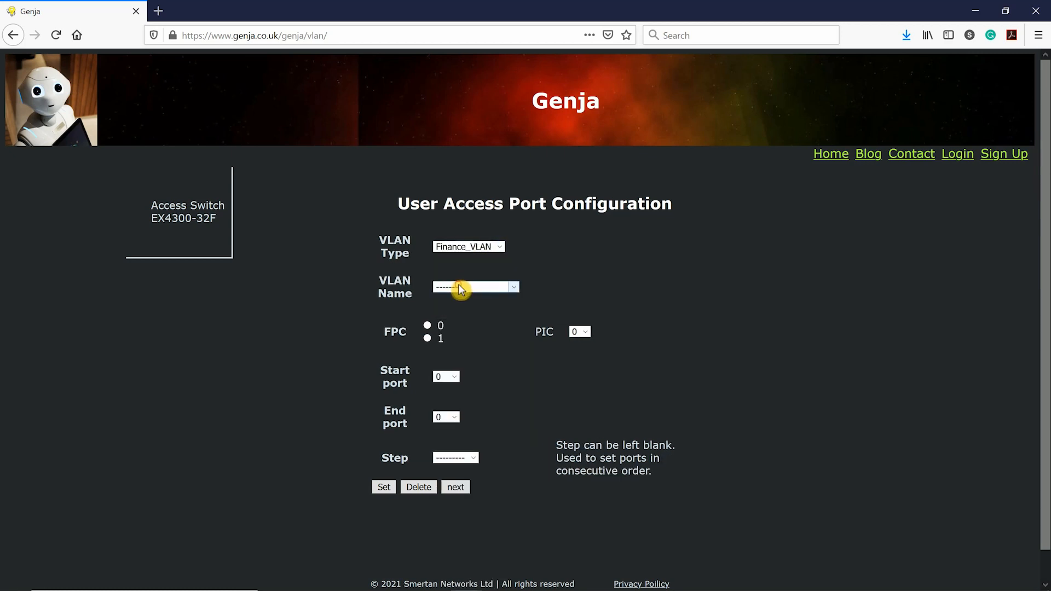
left_click(460, 289)
left_click(462, 335)
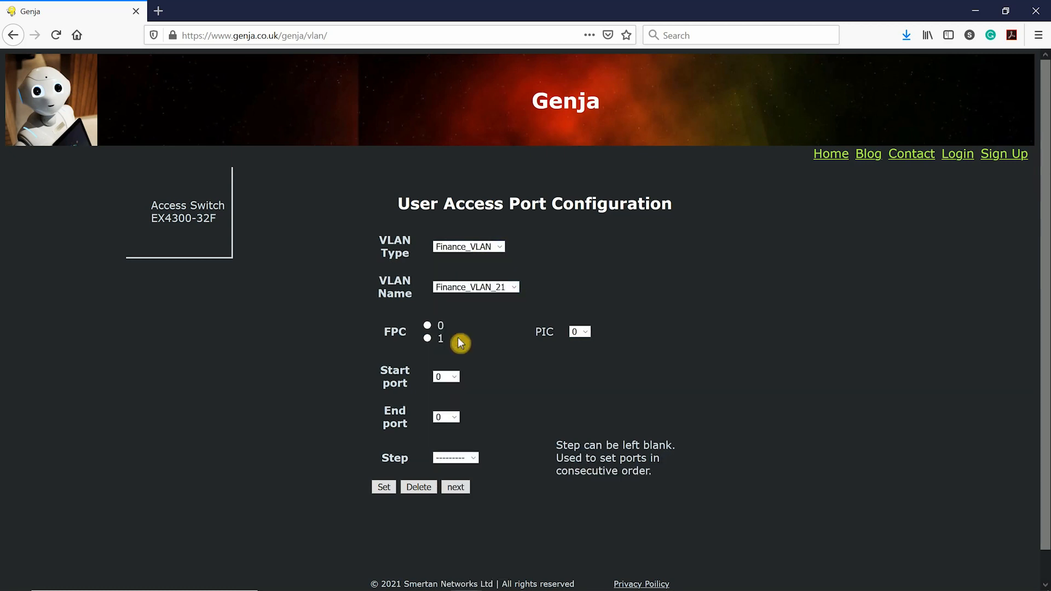
Assign the user access ports to FPC 0, keeping PIC 0
left_click(428, 327)
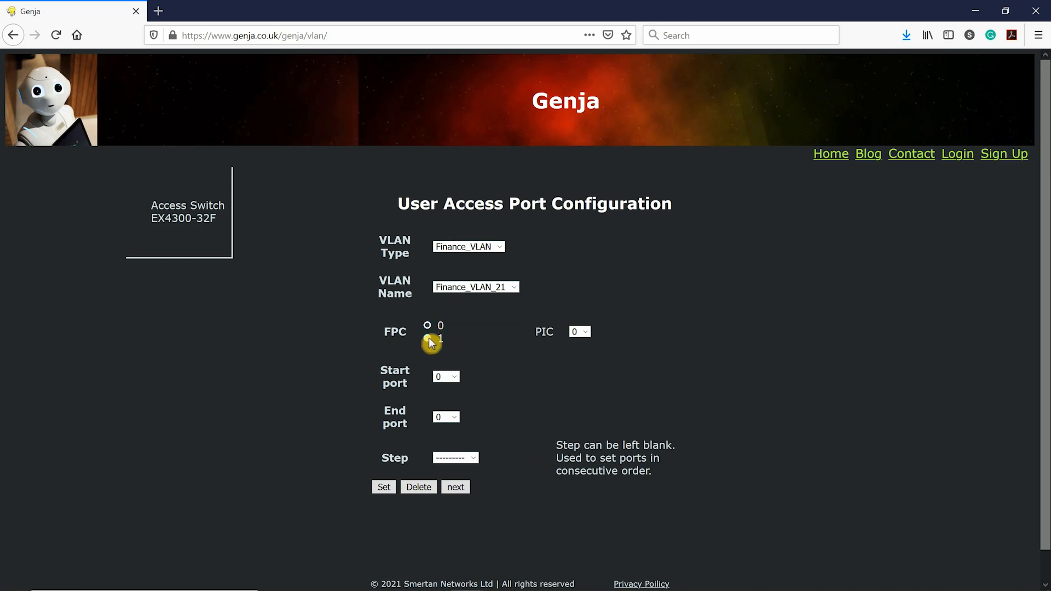
left_click(427, 327)
left_click(429, 339)
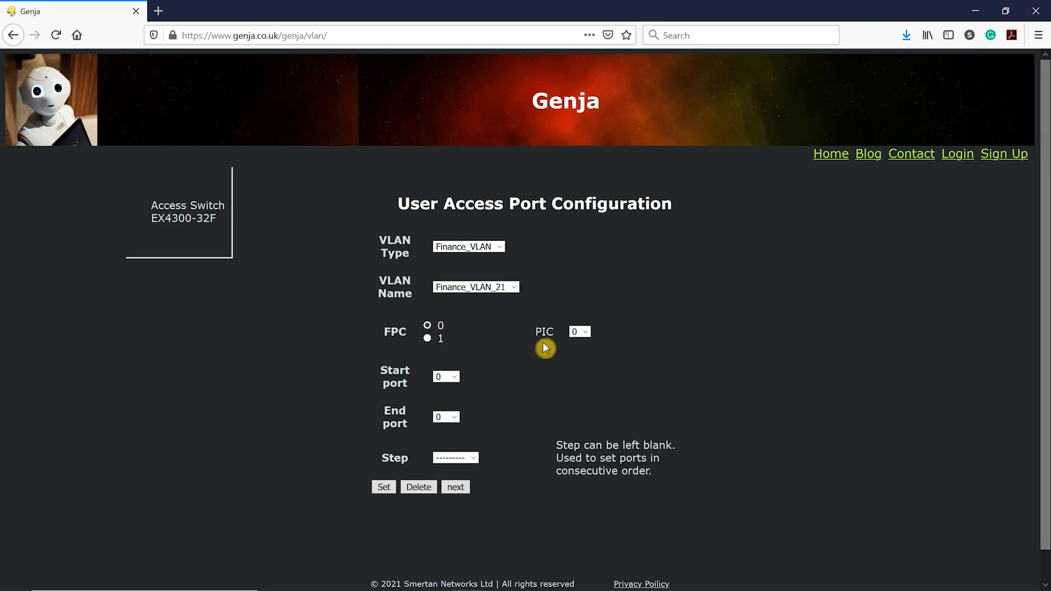
left_click(584, 332)
left_click(480, 334)
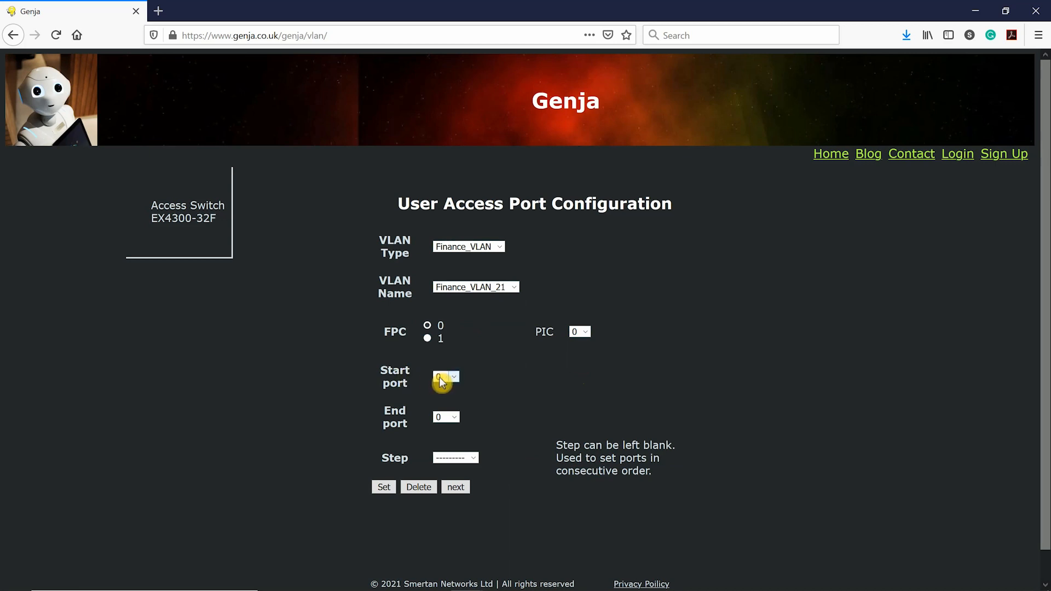
Set the end port to 10 and assign ports 0 to 10 on FPC 0 to Finance_VLAN_21
left_click(442, 424)
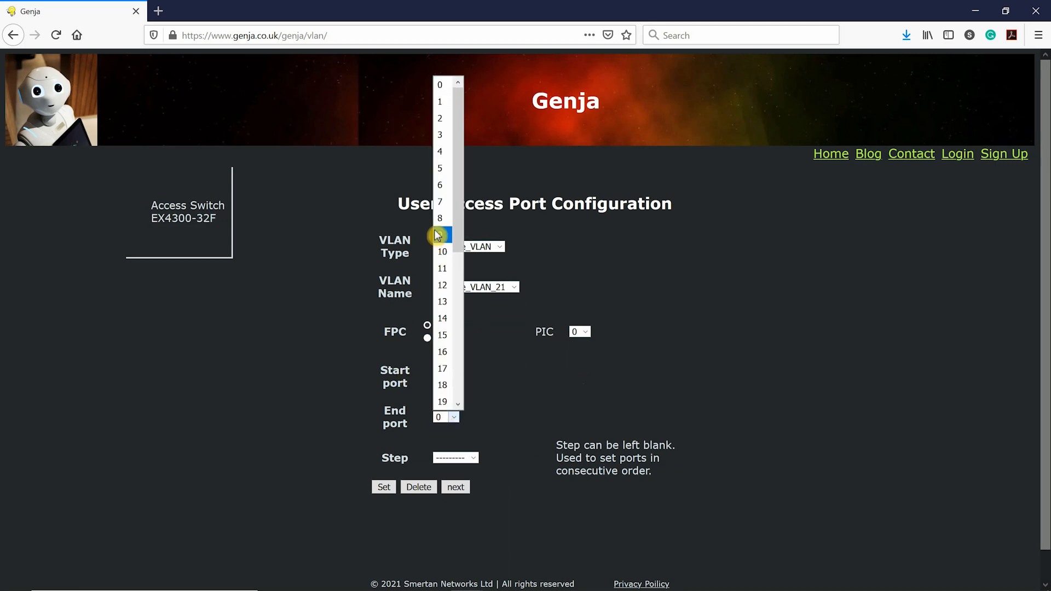
left_click(444, 253)
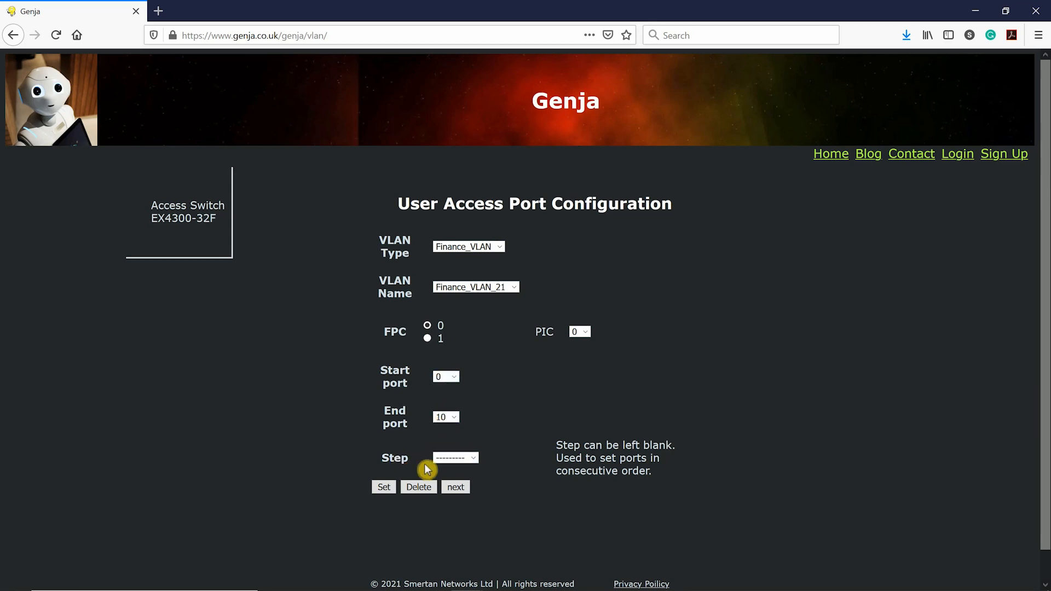
left_click(384, 488)
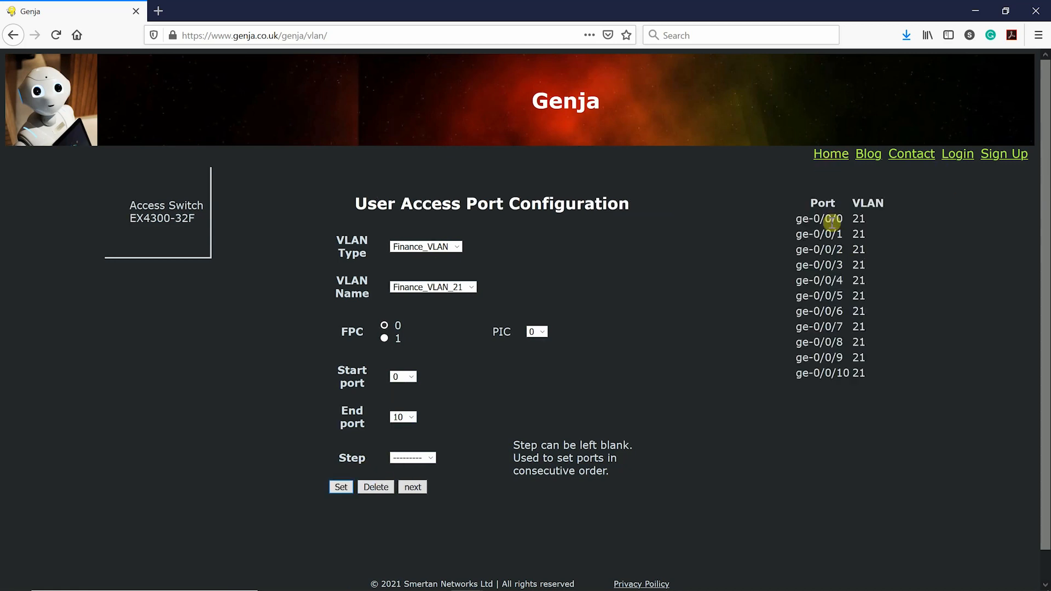
Switch the VLAN type to IT_VLAN and the VLAN name to IT_VLAN_105
left_click(427, 250)
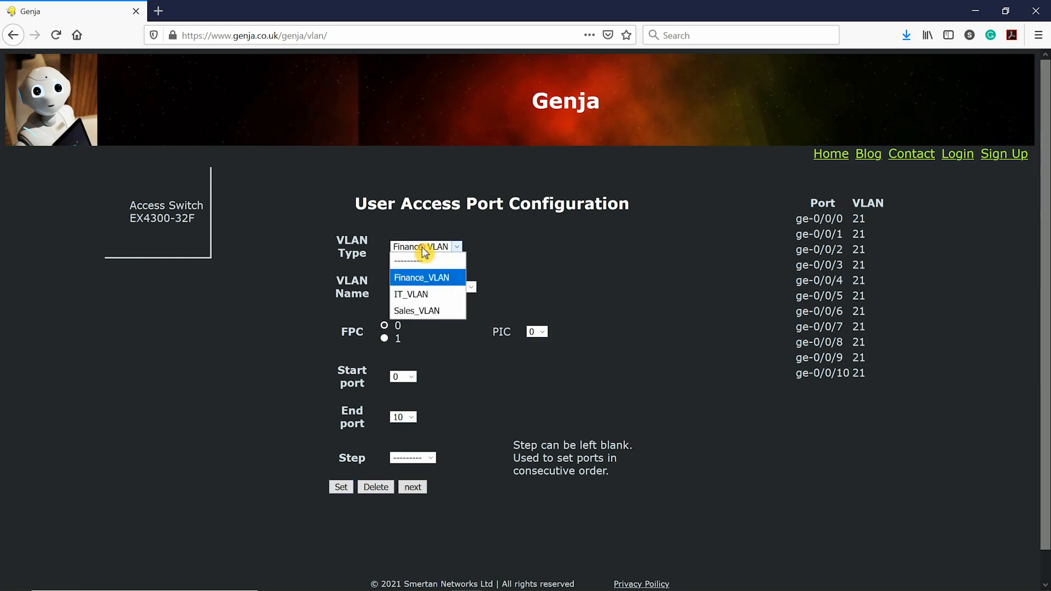
left_click(421, 295)
left_click(422, 296)
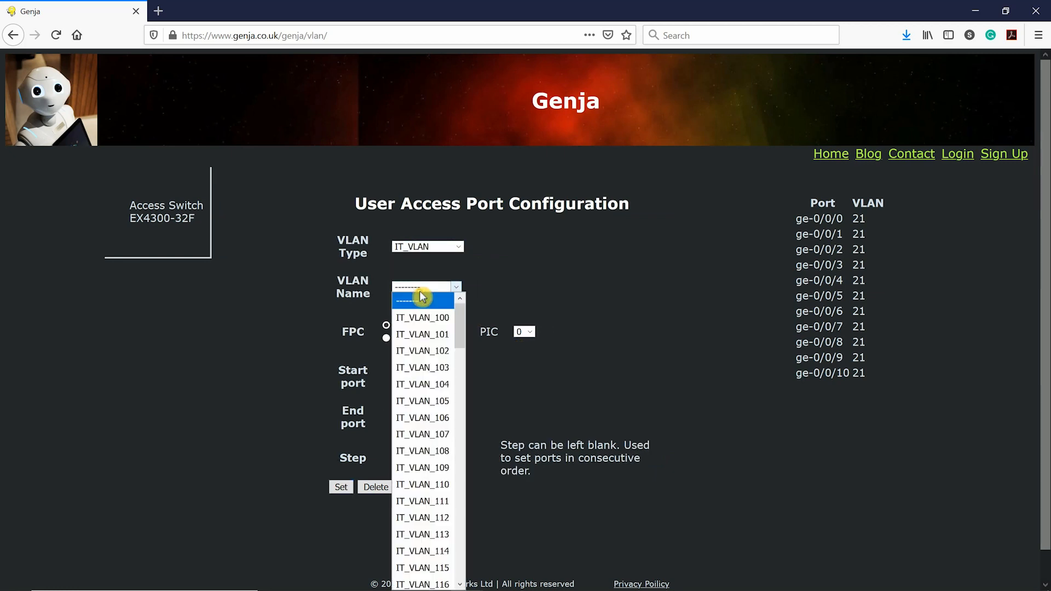
left_click(425, 399)
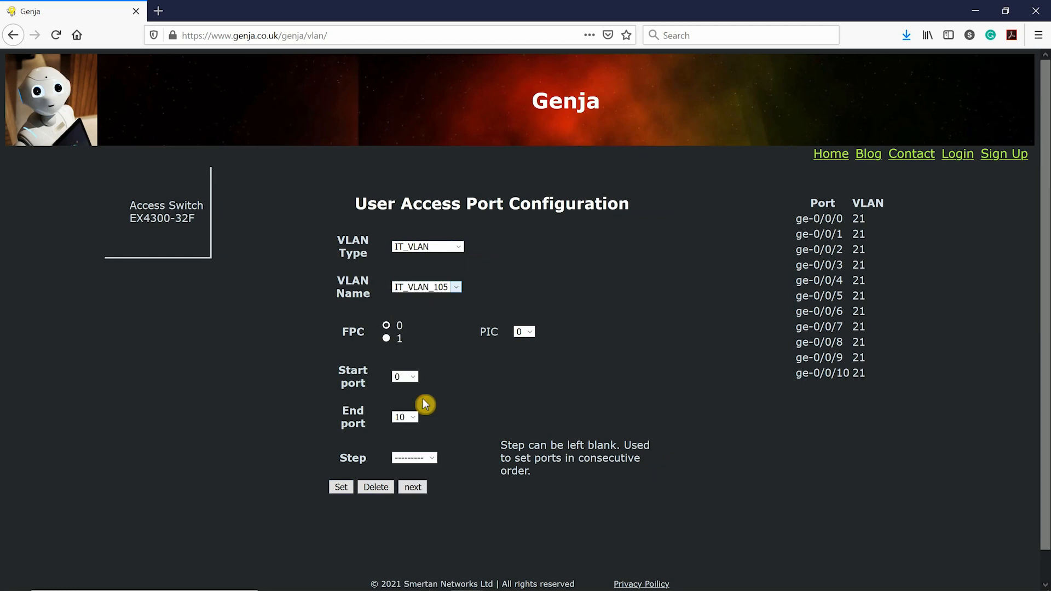
Assign every second port from 0 to 10 on FPC 1 to IT_VLAN_105, using a step of 2
left_click(386, 339)
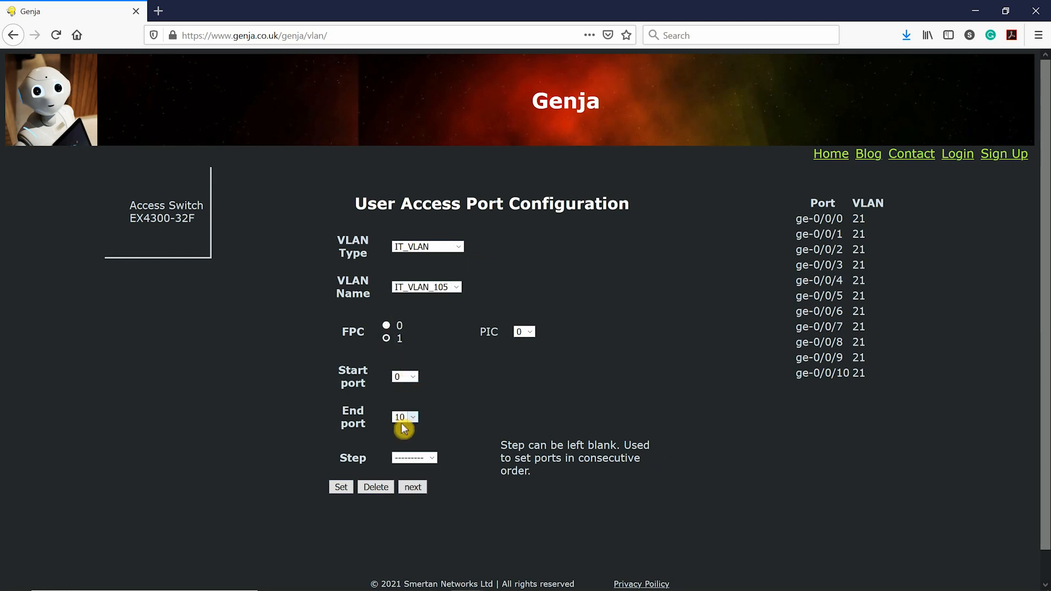
left_click(402, 463)
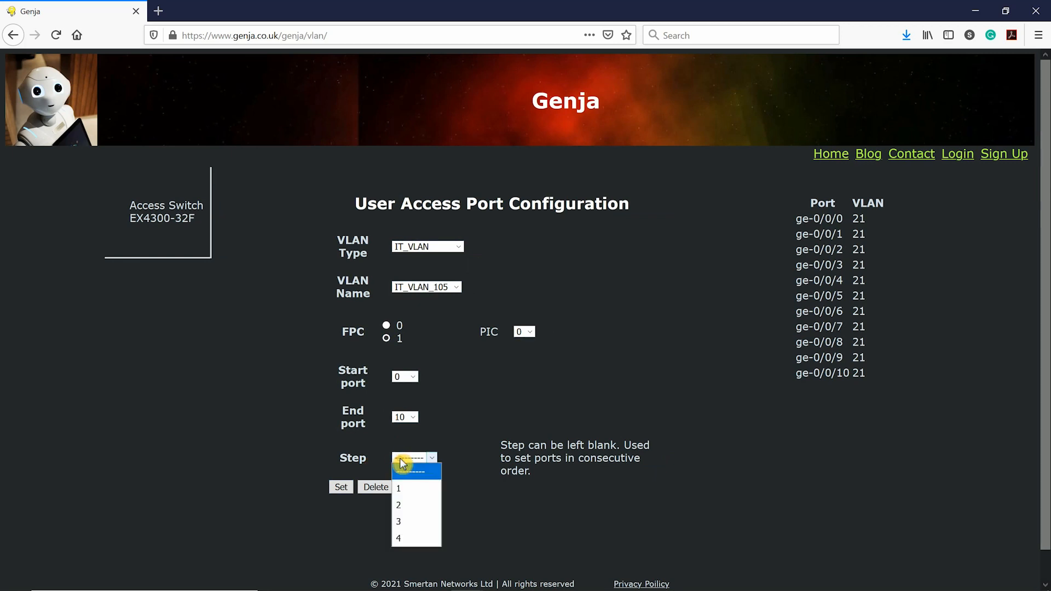
left_click(402, 507)
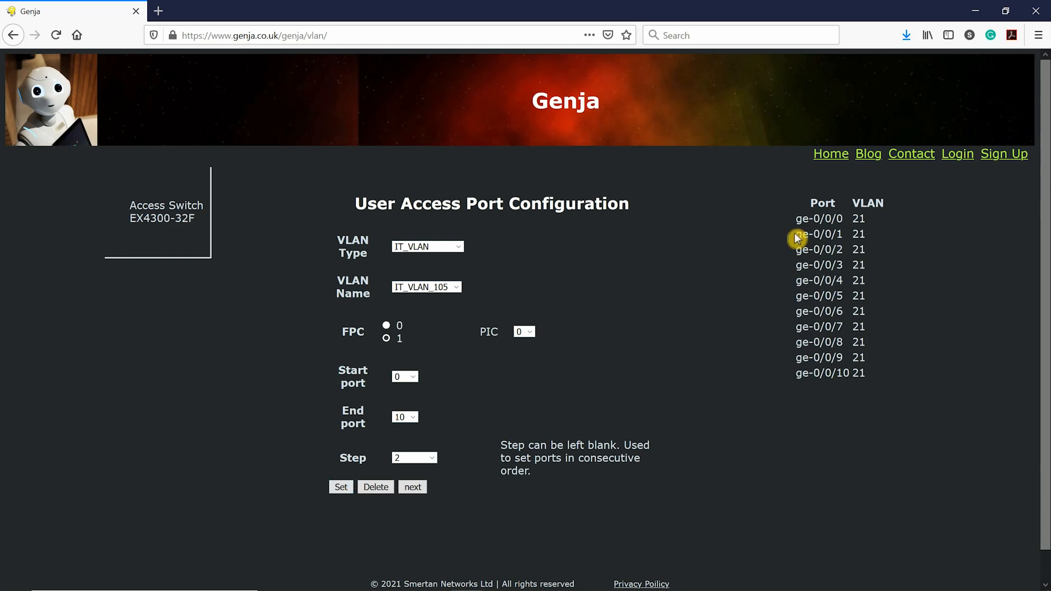
left_click(341, 488)
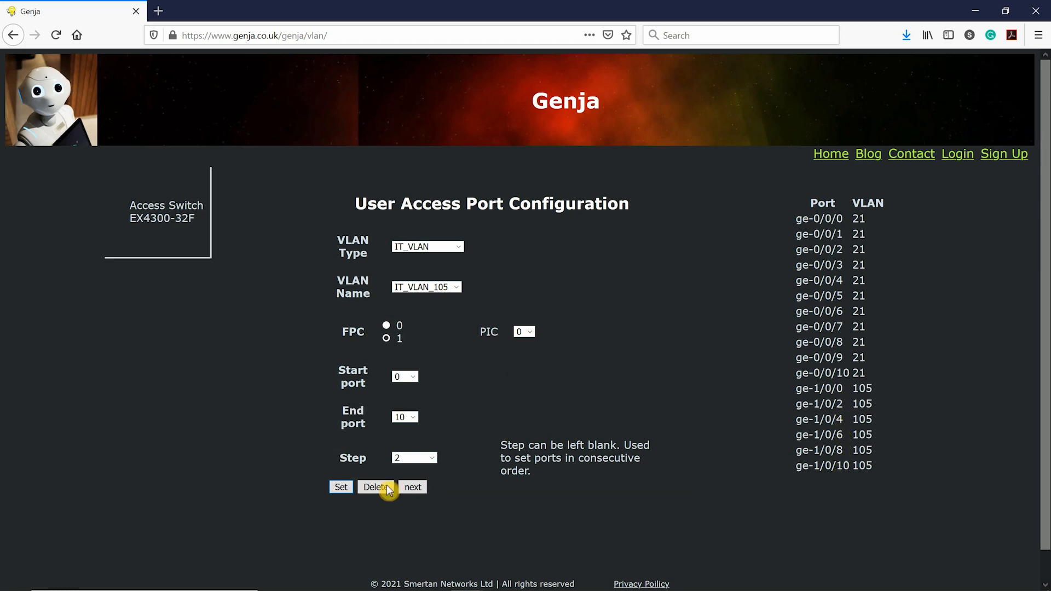
Try setting the same FPC 1 ports again, and extend the IT_VLAN_105 range to end port 12
left_click(348, 489)
scroll(429, 569, "down", 3)
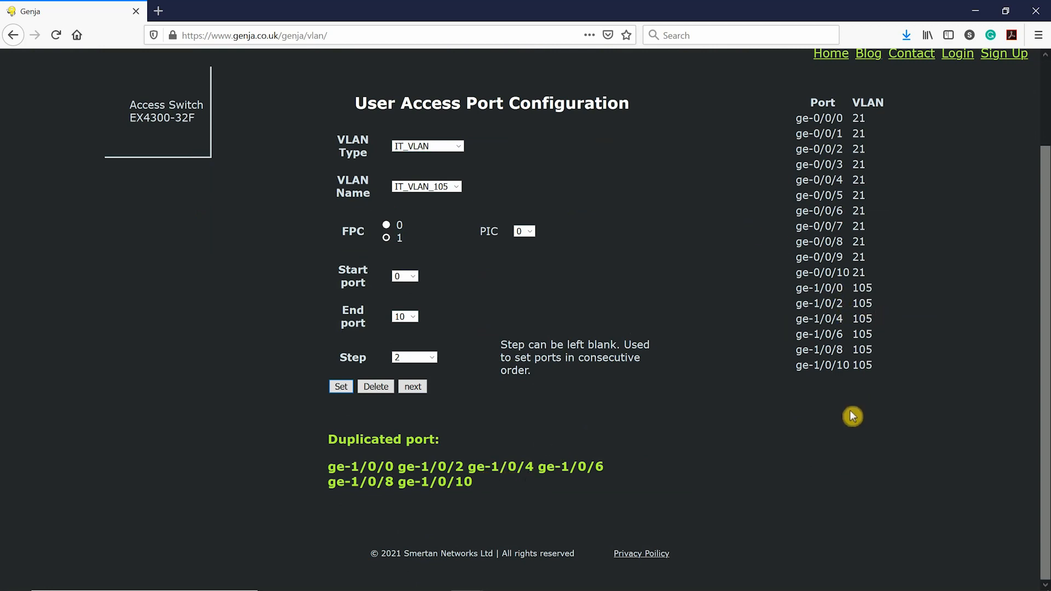
left_click(406, 317)
left_click(401, 530)
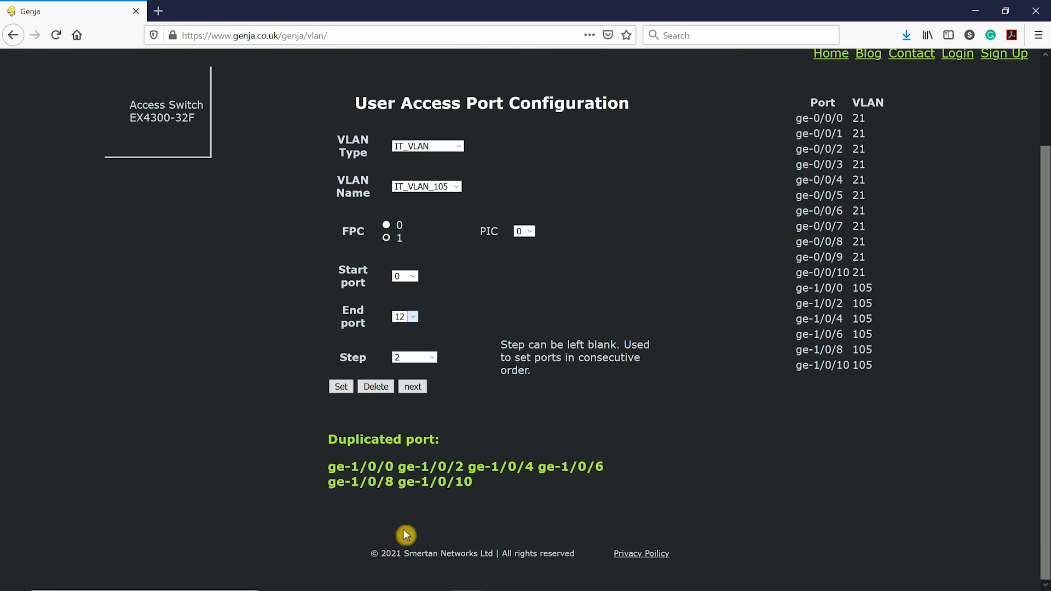
left_click(344, 386)
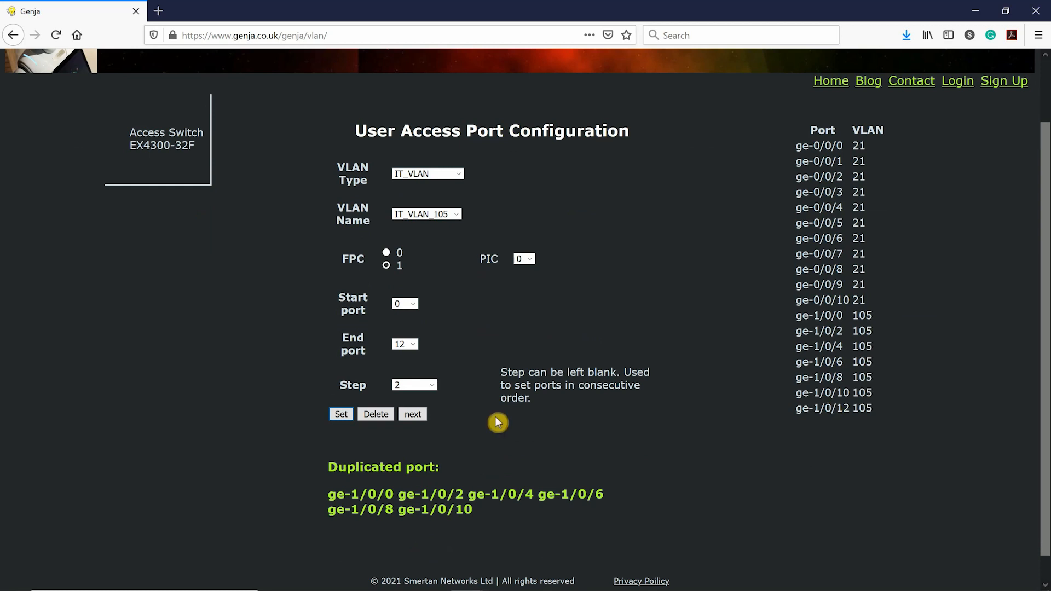
Delete the IT_VLAN_105 ports on FPC 1 and set the same range again
left_click(374, 415)
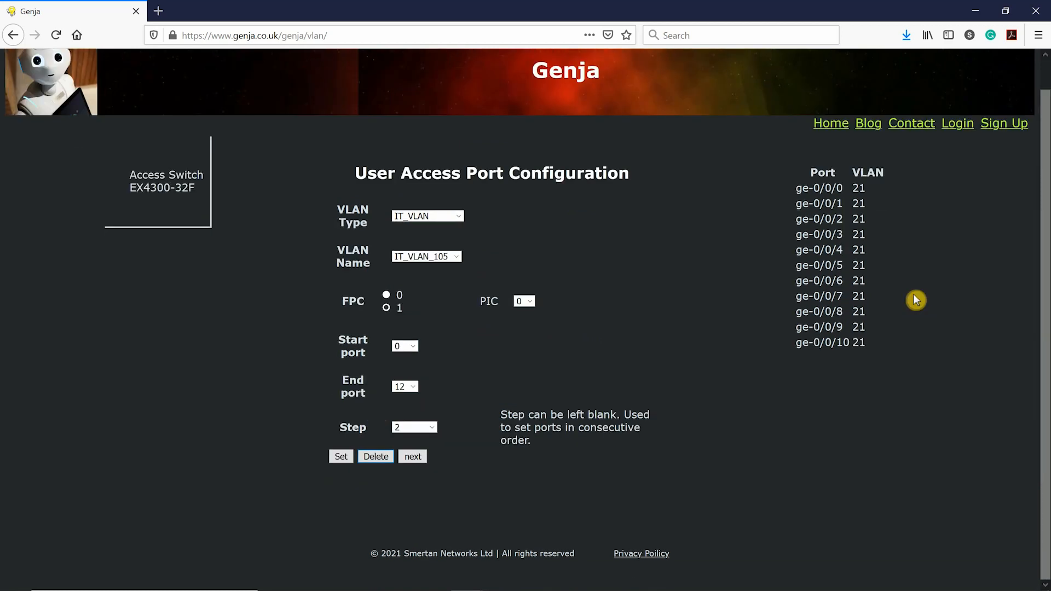
left_click(344, 454)
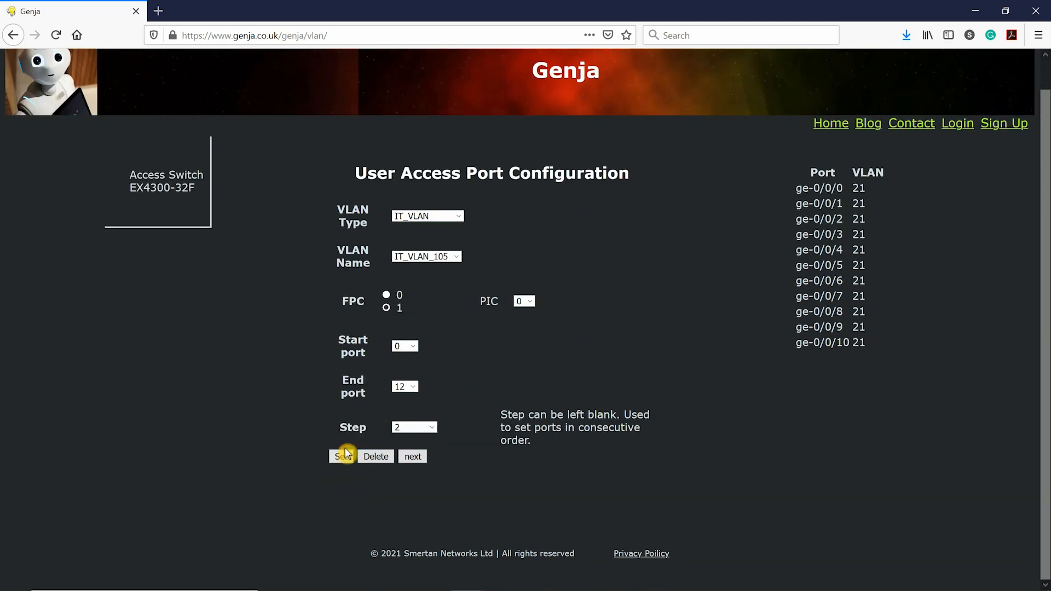
Continue to the Layer 2 uplink port configuration and select VLANs 21 and 105 with the AE option
left_click(415, 458)
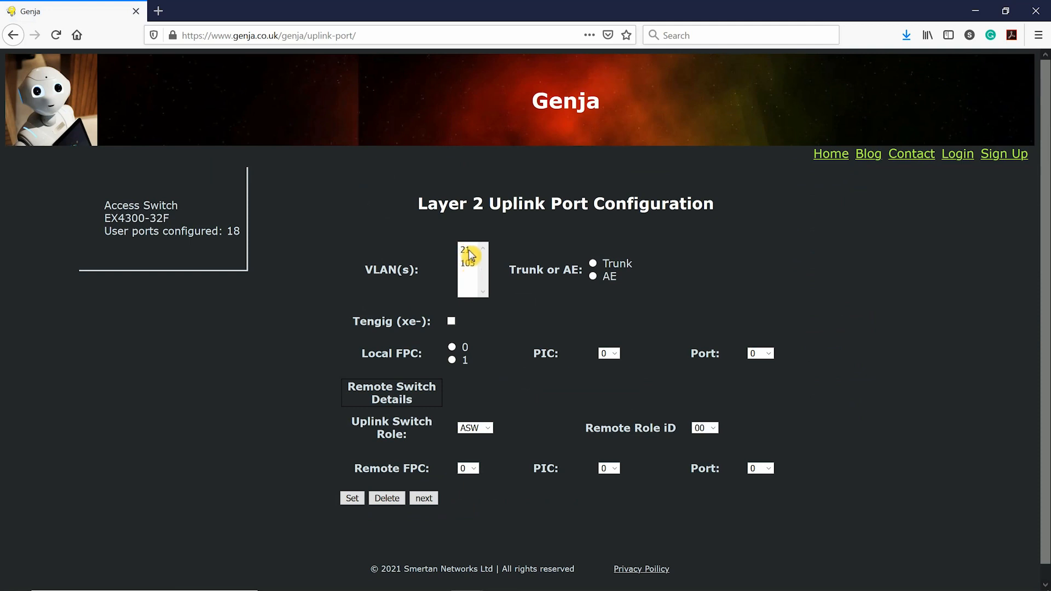
left_click(468, 264)
left_click(468, 250, "ctrl")
left_click(468, 266, "ctrl")
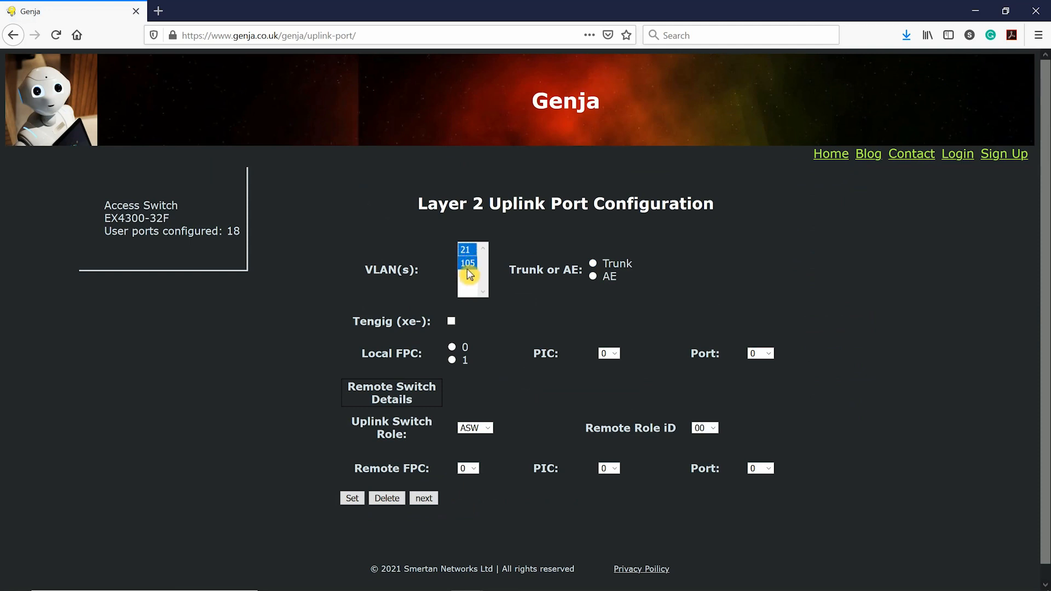
left_click(592, 265)
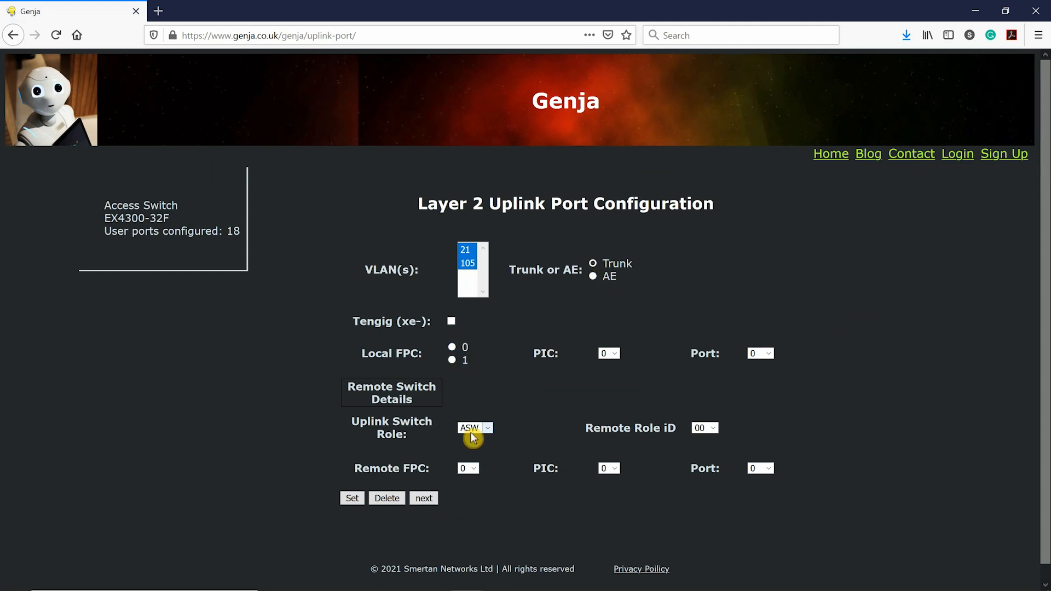
left_click(595, 277)
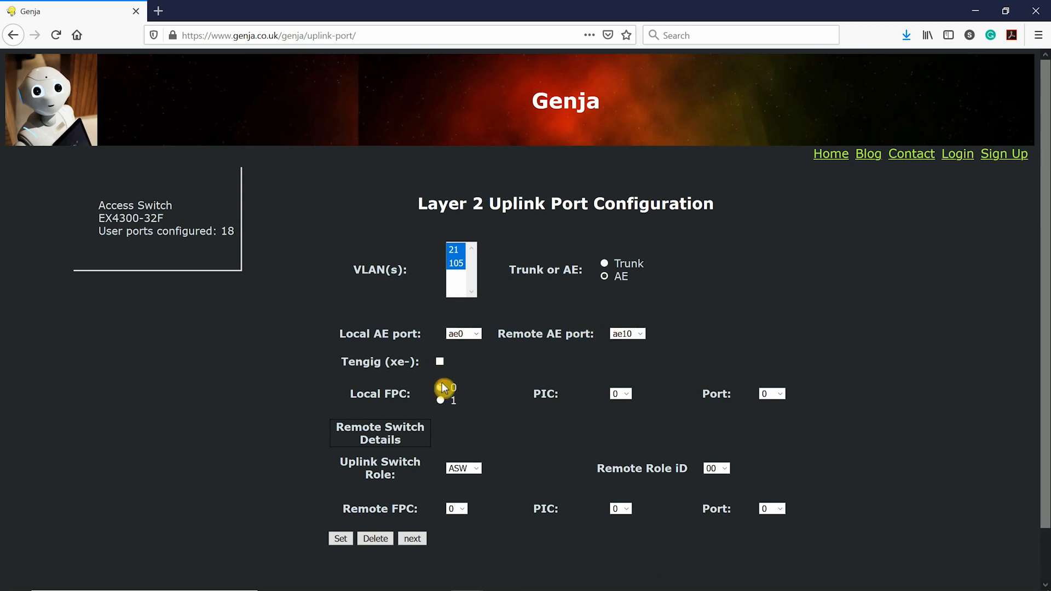
Set the uplink's local side to FPC 0 and PIC 2, keeping ae10 as the remote AE port
left_click(637, 335)
left_click(637, 336)
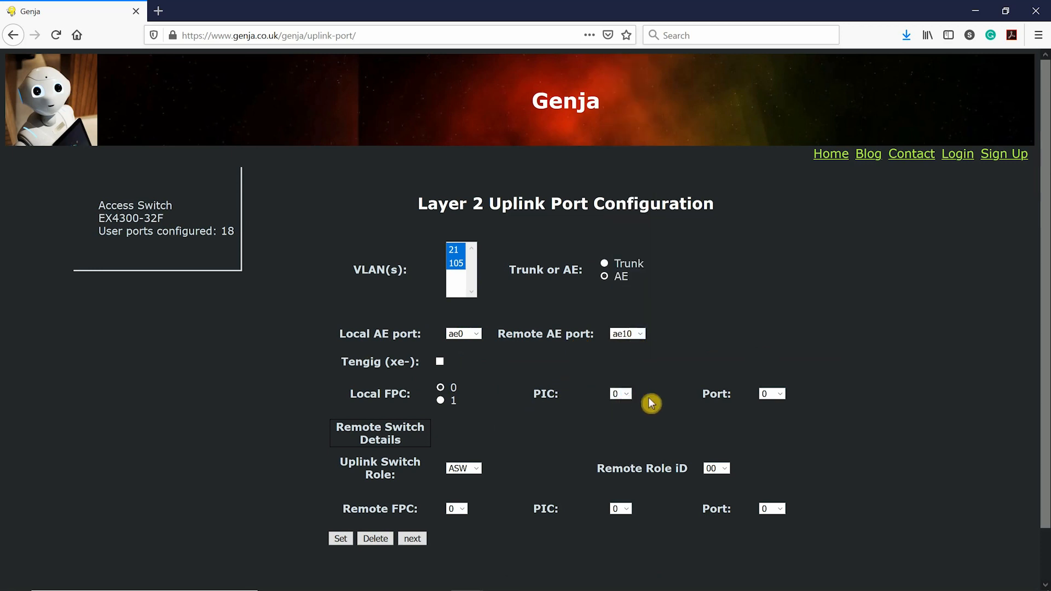
left_click(620, 398)
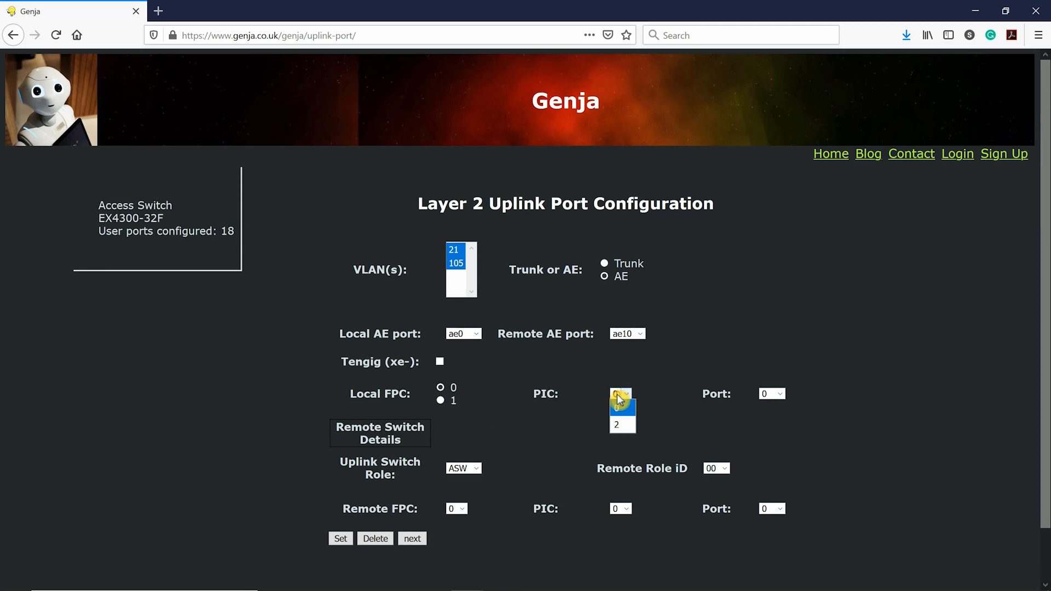
left_click(616, 426)
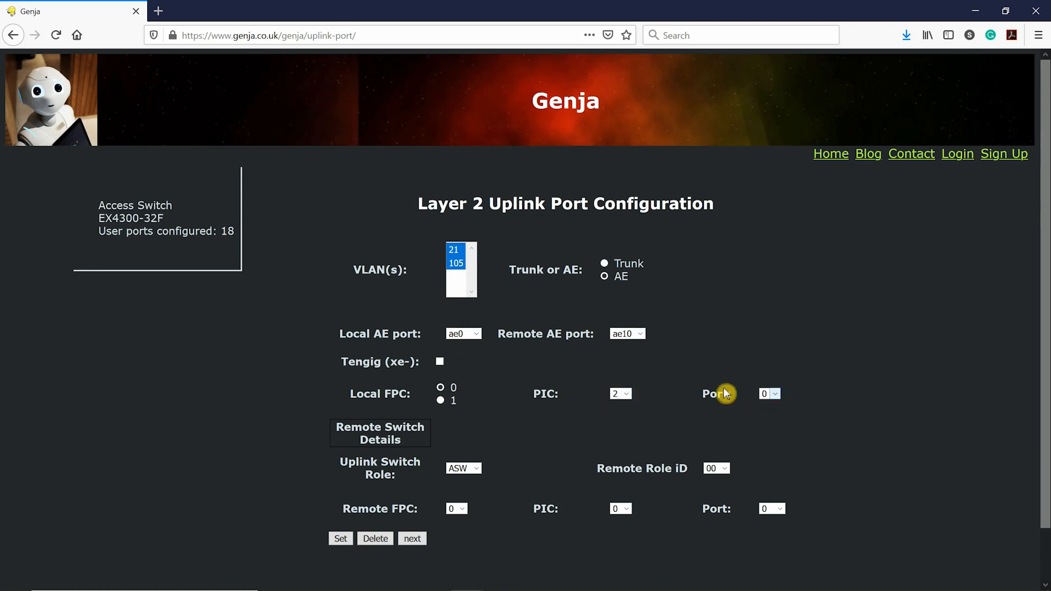
Set the uplink switch role to DSW with remote role ID 03 and add the ae0 uplink port
left_click(462, 469)
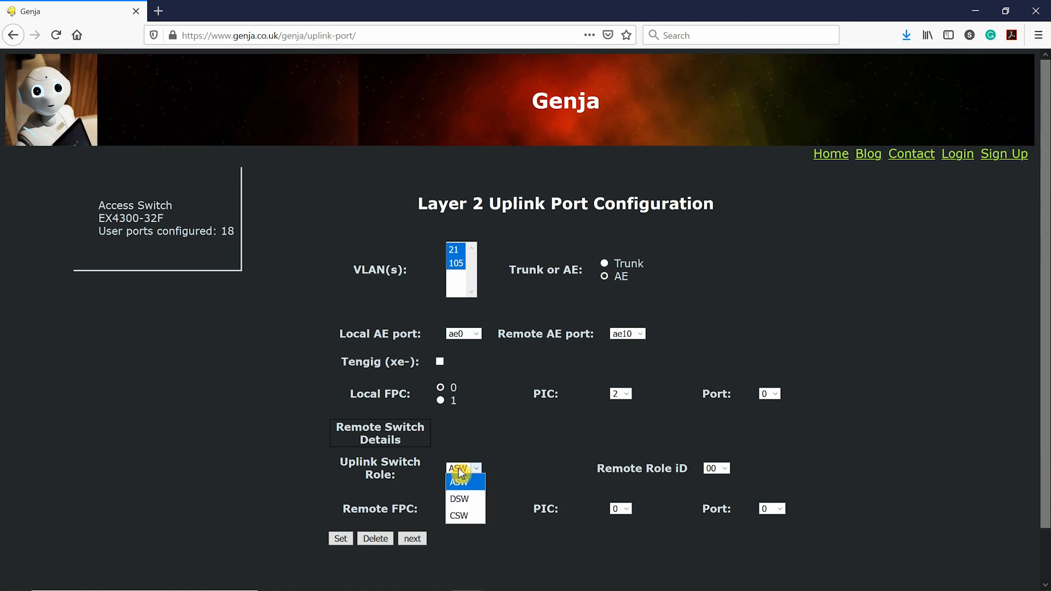
left_click(460, 508)
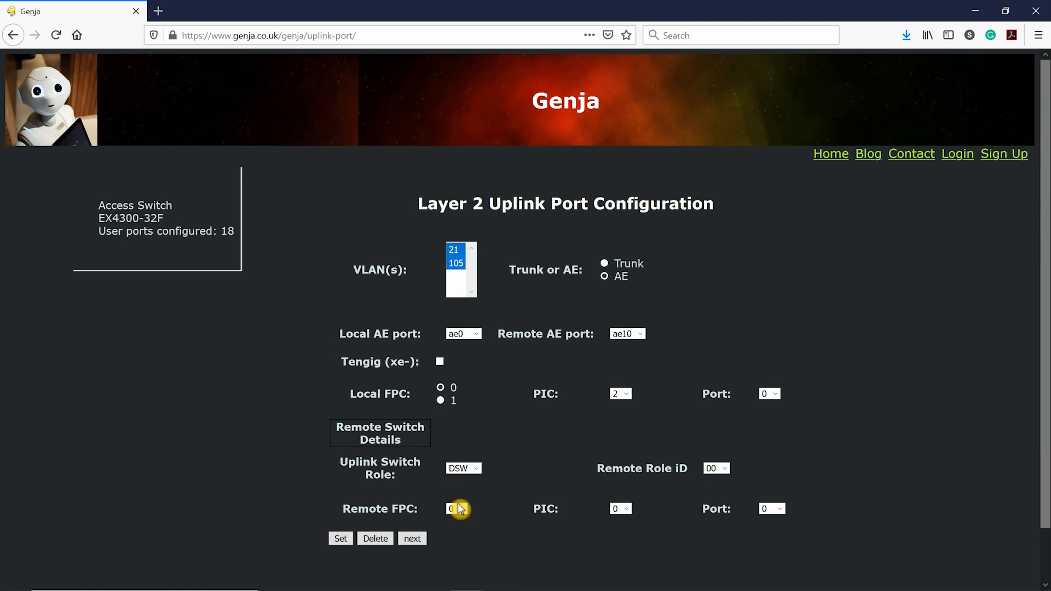
right_click(716, 471)
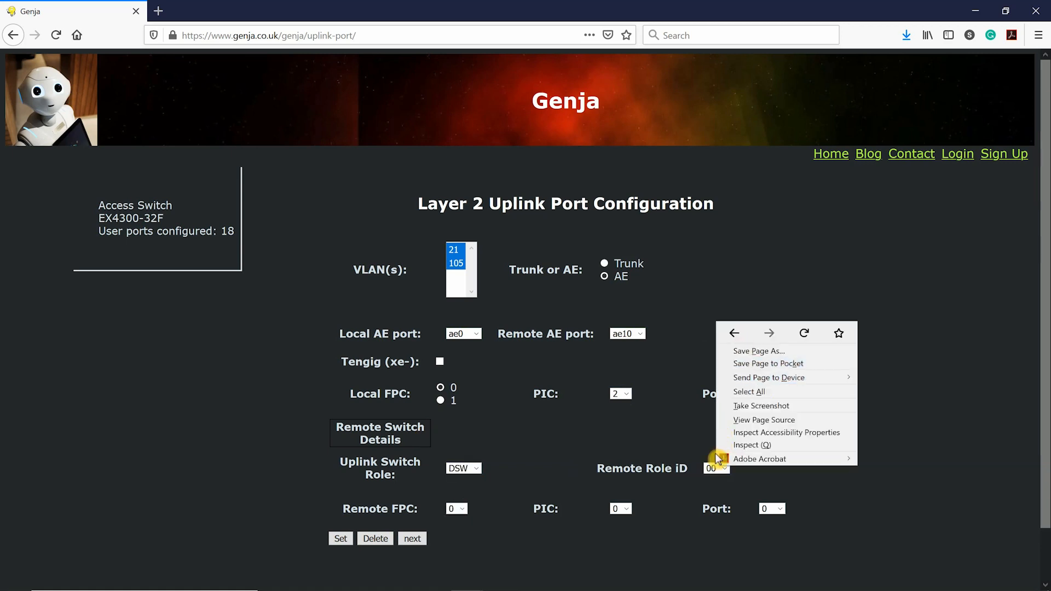
key("Escape")
left_click(714, 469)
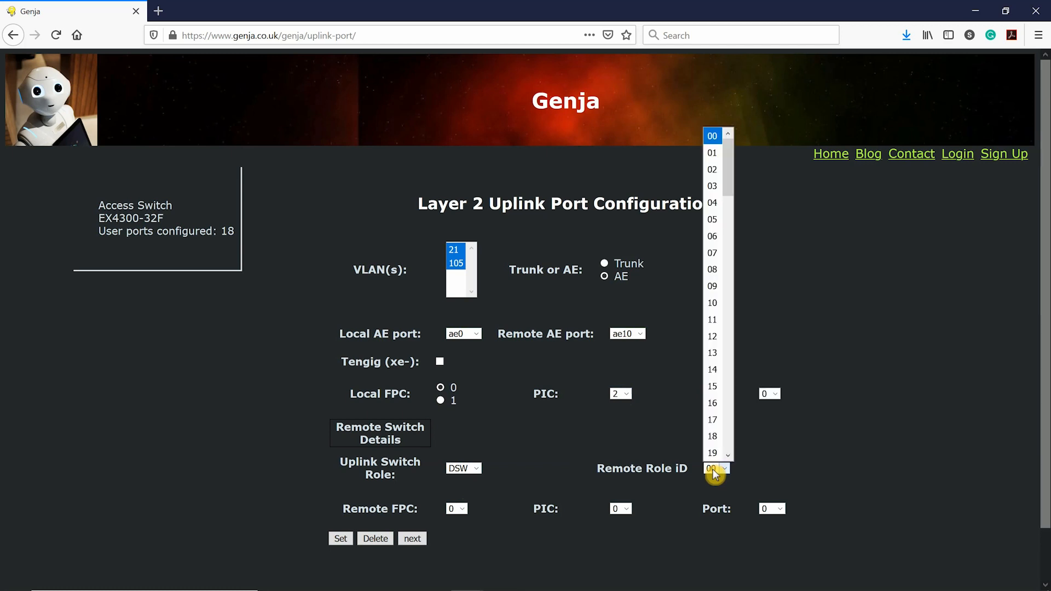
left_click(710, 189)
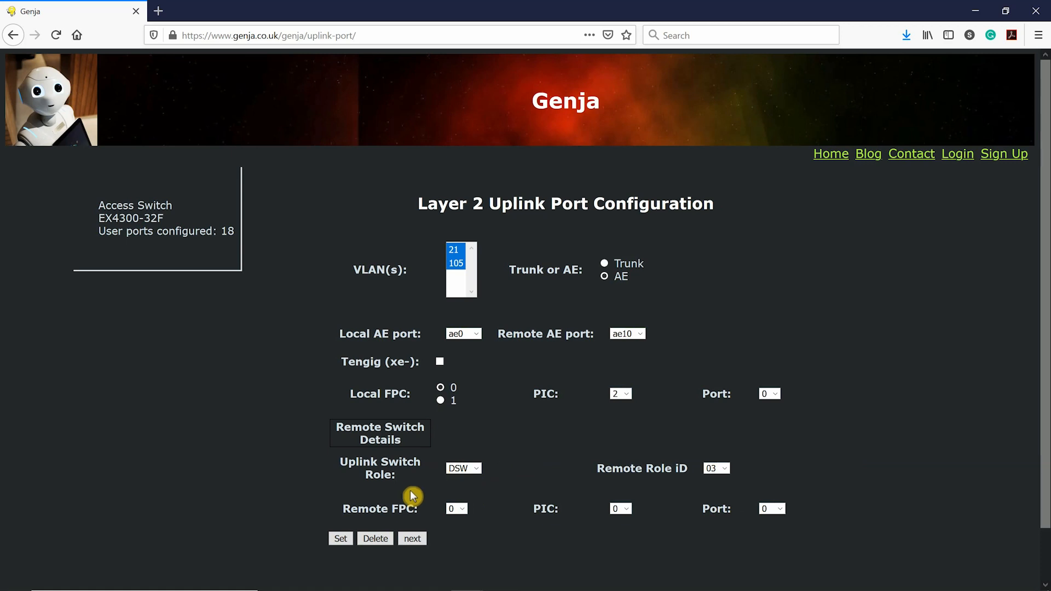
left_click(340, 539)
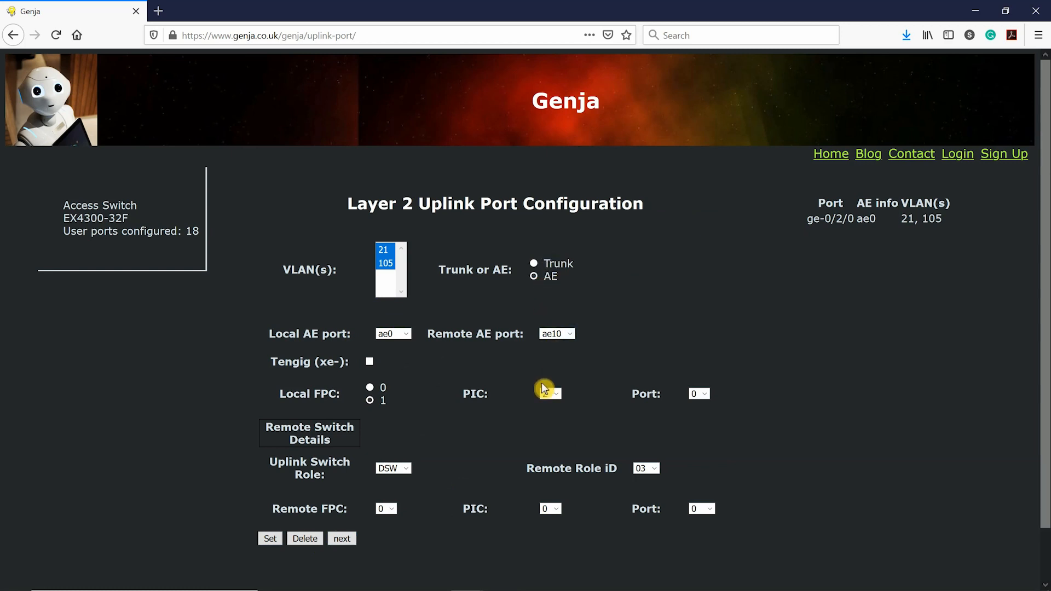
Add a second ae0 uplink port on local FPC 1 with remote FPC 1, after trying local FPC 0 again
left_click(392, 510)
left_click(391, 360)
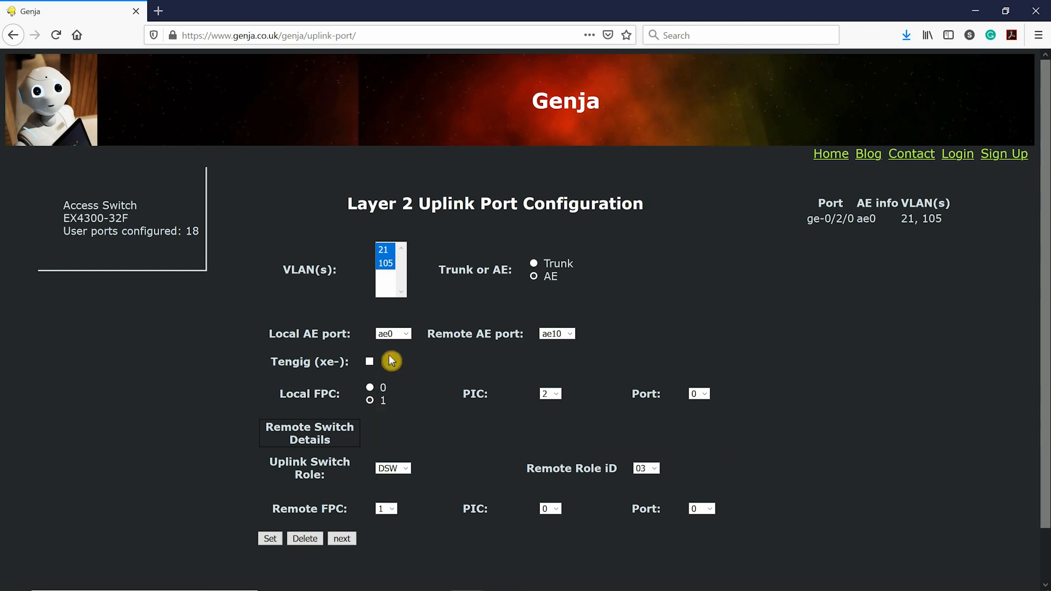
left_click(370, 399)
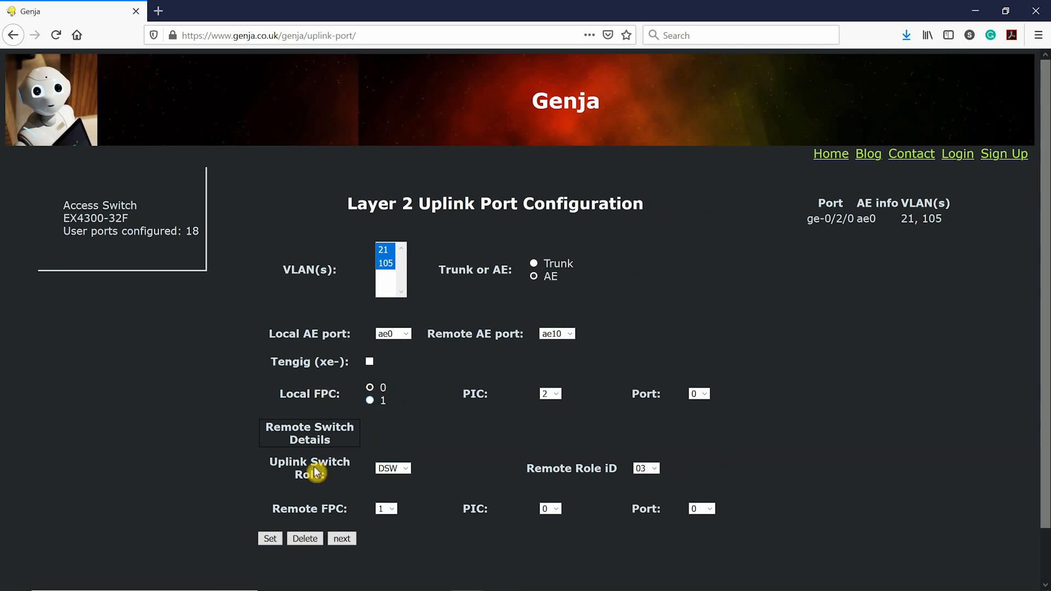
left_click(270, 539)
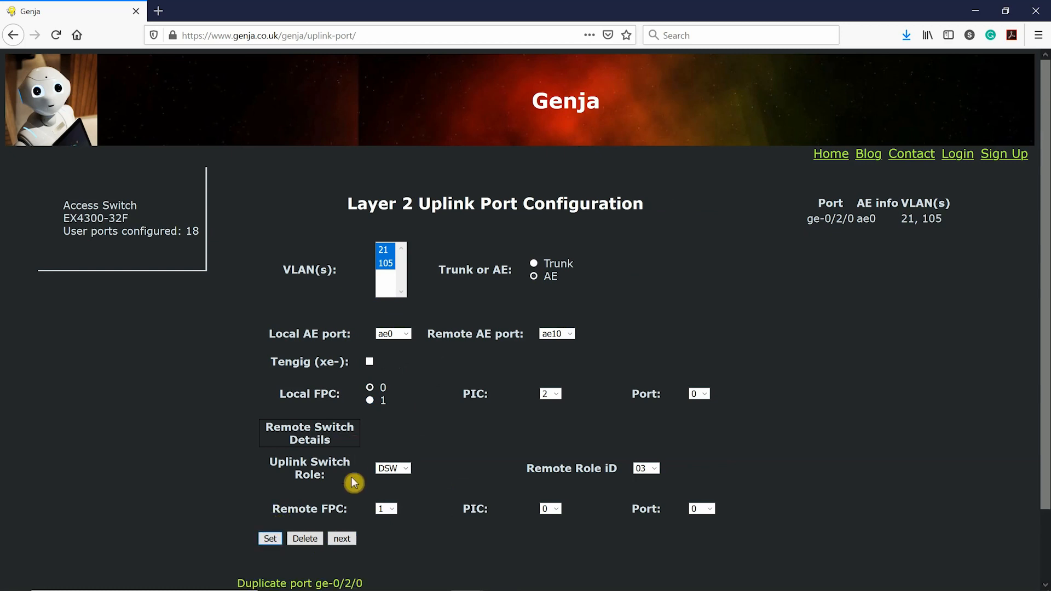
scroll(354, 483, "down", 2)
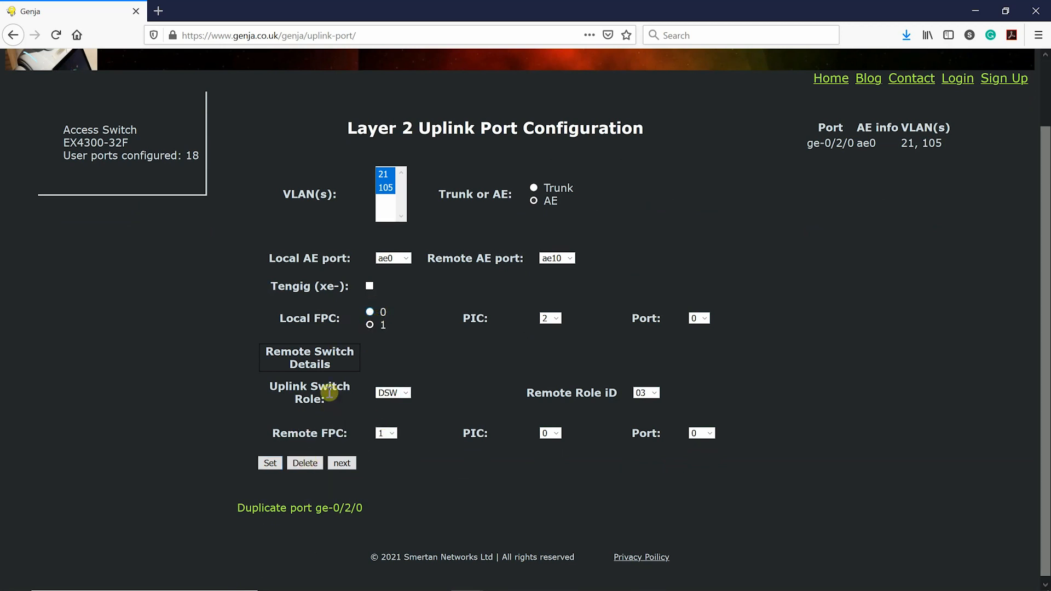
left_click(271, 464)
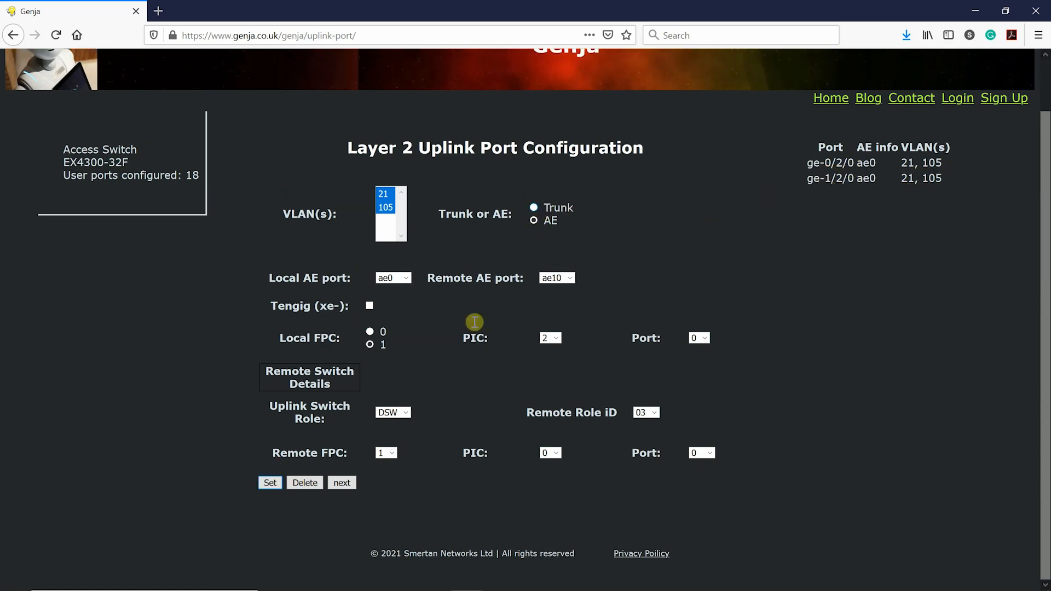
Continue to the SNMP location page and enter building HQ, floor 10, room IT and rack 2 for the switch
left_click(338, 486)
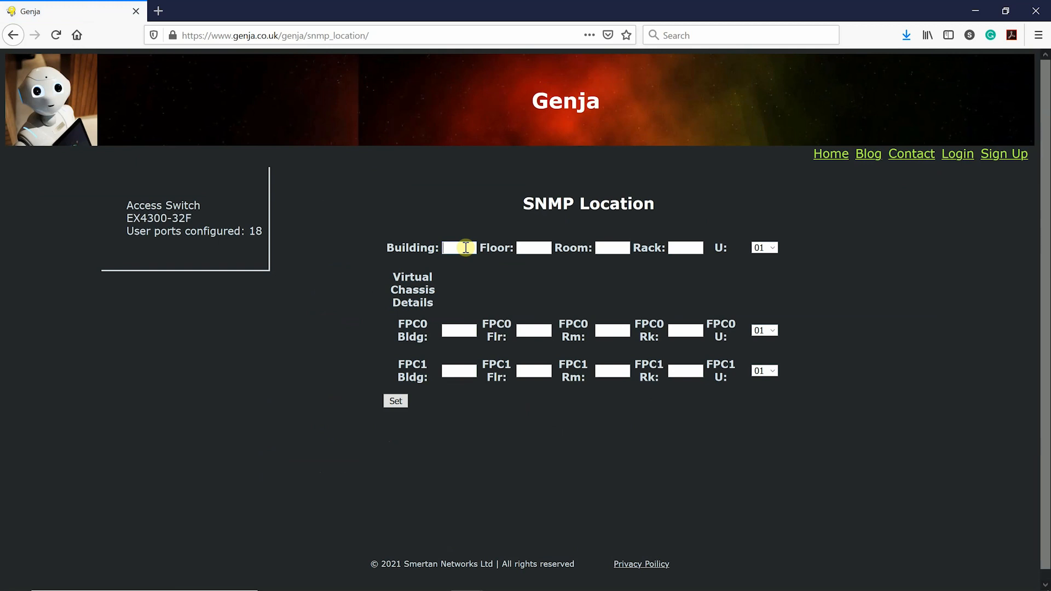
left_click(466, 248)
type("HQ")
key("Tab")
type("10")
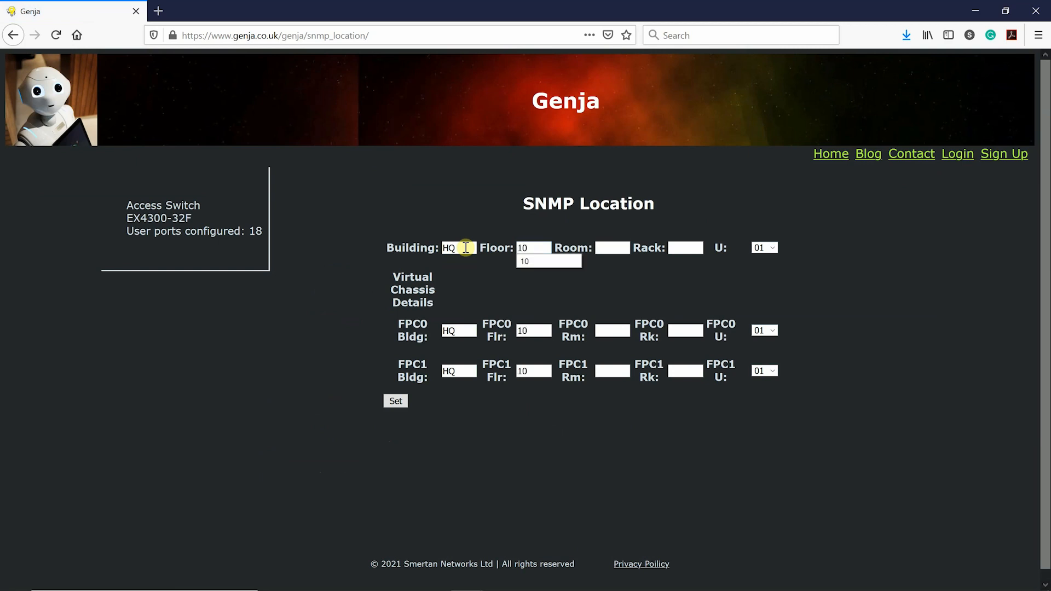
key("Tab")
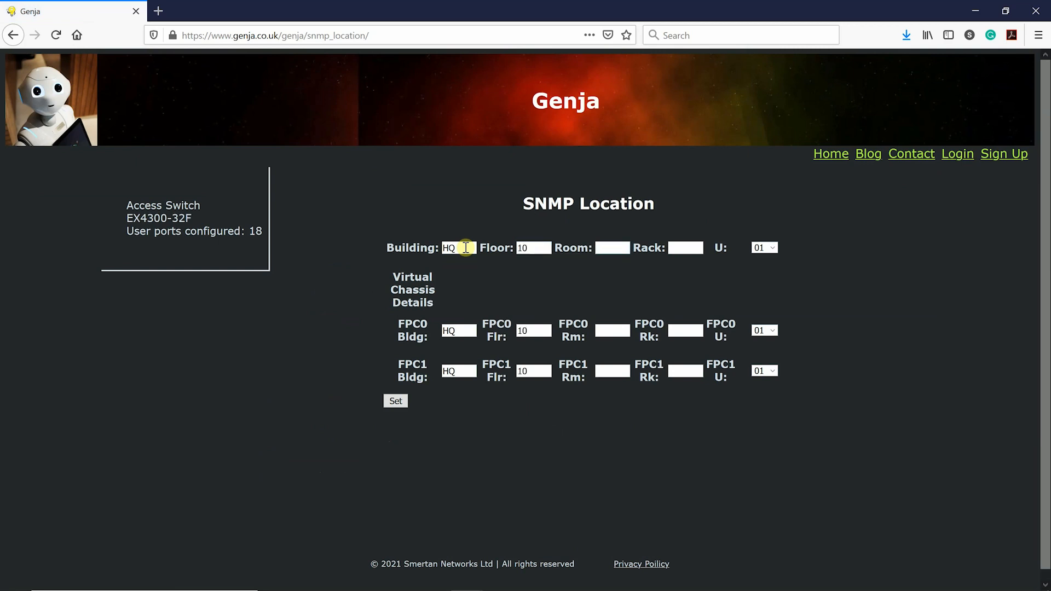
type("IT")
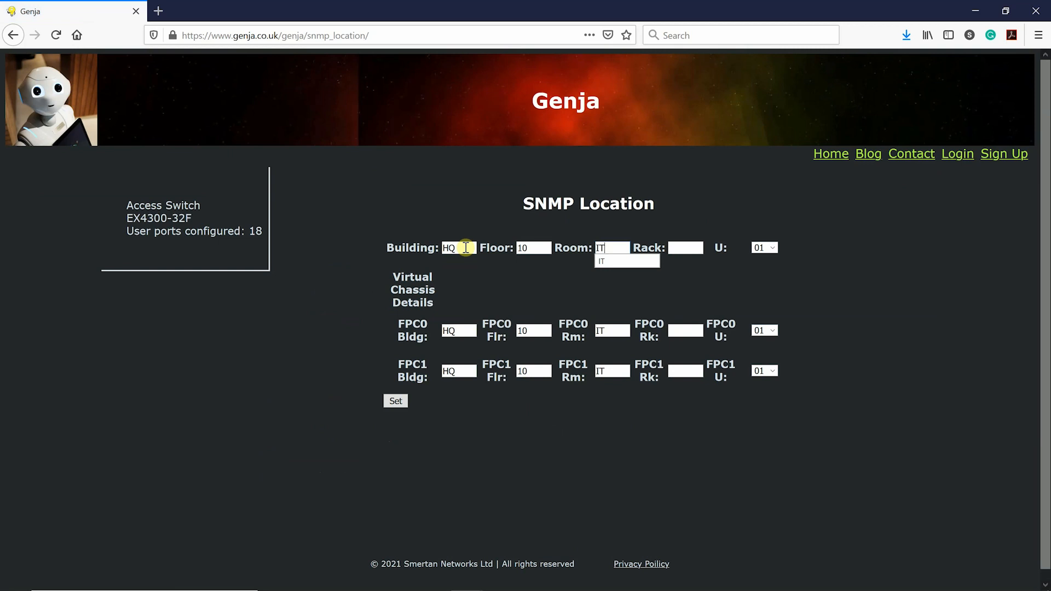
key("Tab")
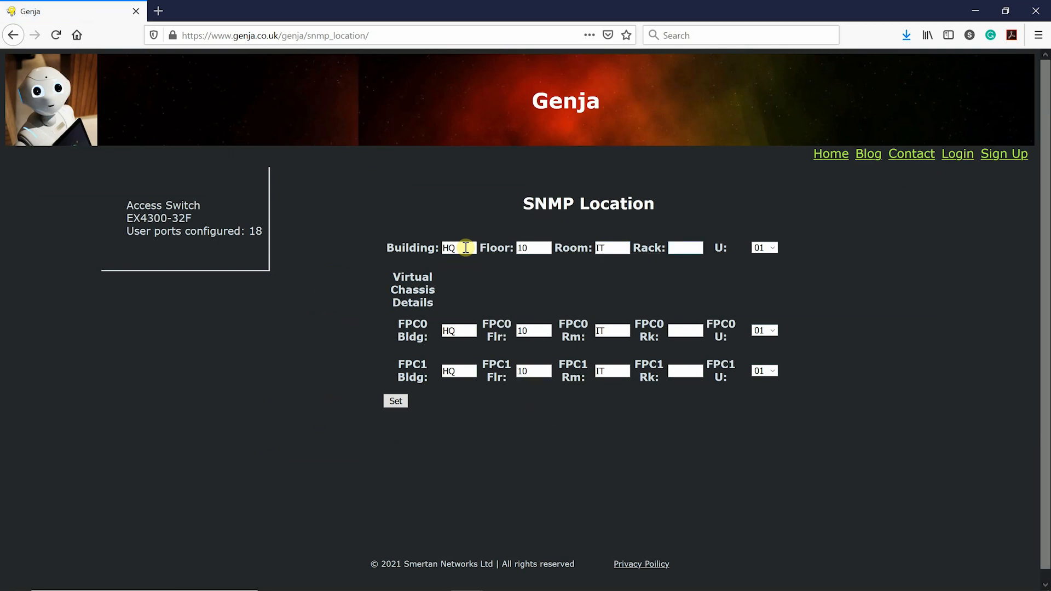
type("2")
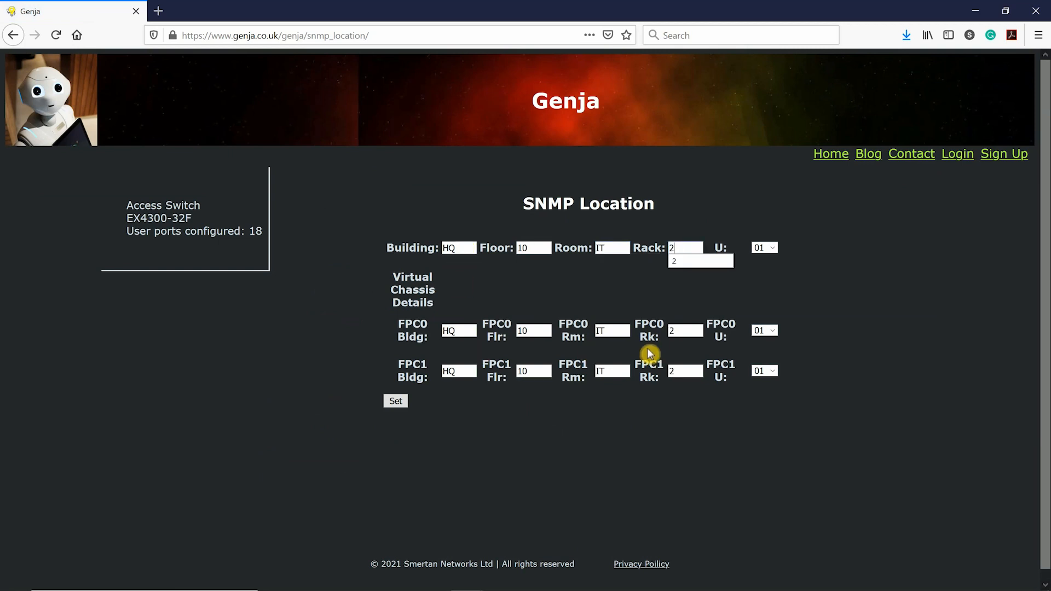
left_click(716, 312)
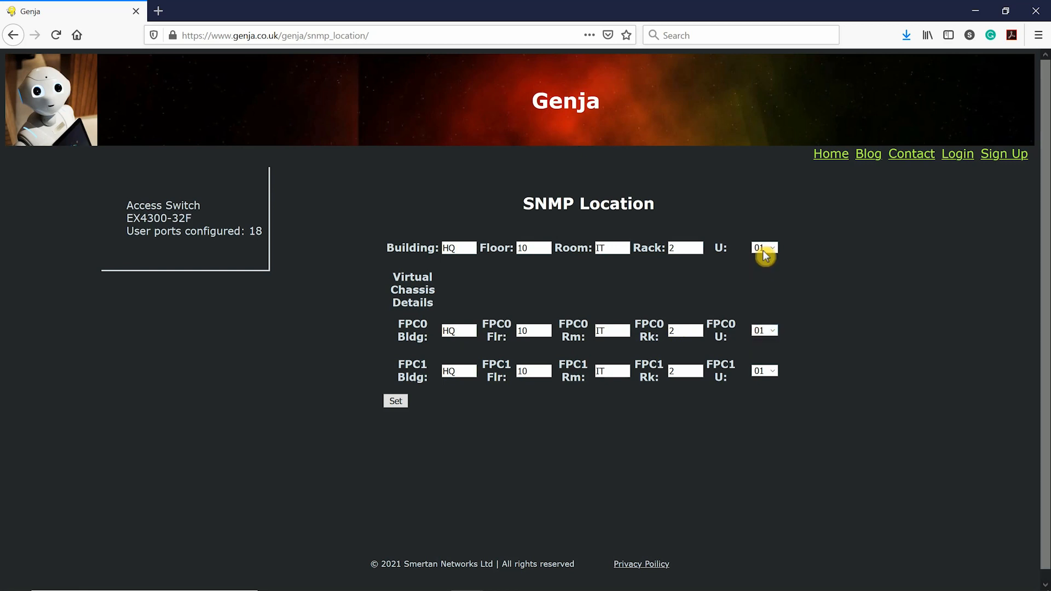
Set the FPC1 rack unit to 02, apply the SNMP location and generate the switch configuration
left_click(765, 373)
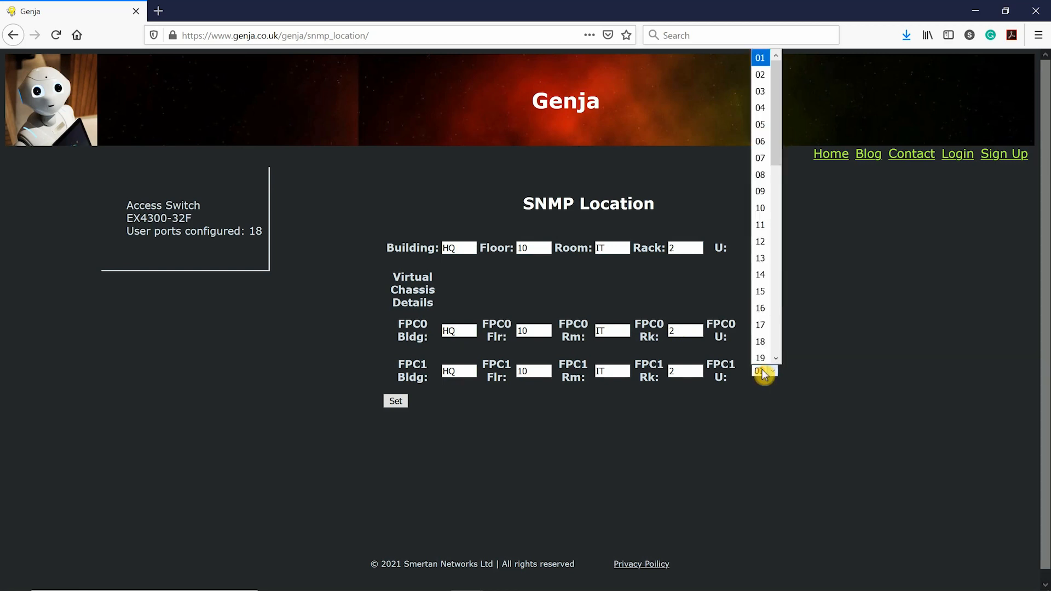
left_click(763, 78)
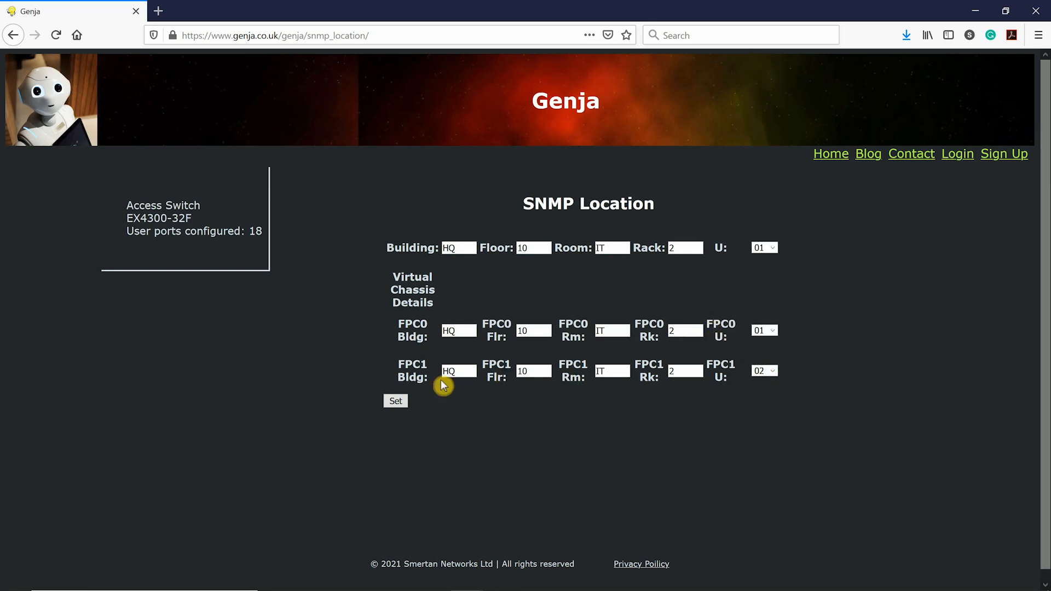
left_click(397, 402)
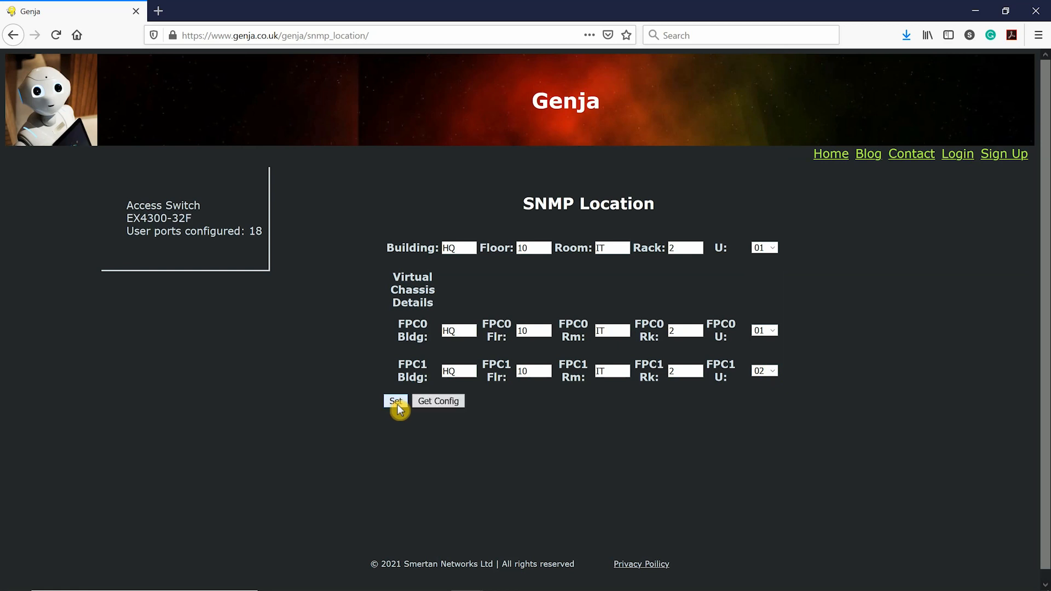
left_click(453, 405)
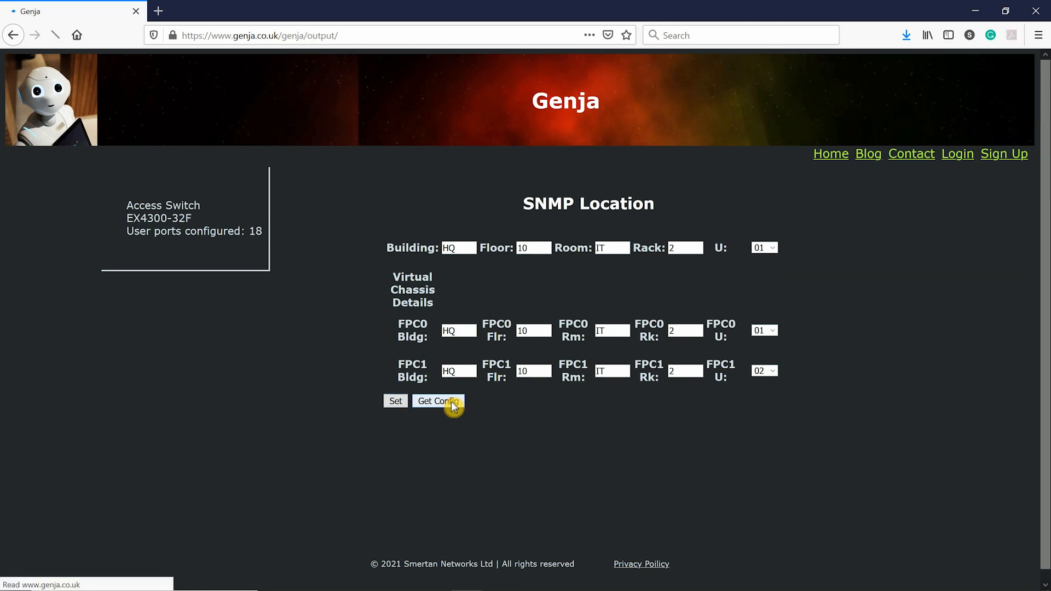
Examine the output configuration's port groups, user and uplink interfaces, ae0 settings and protocols section, then return to its beginning
scroll(682, 286, "down", 3)
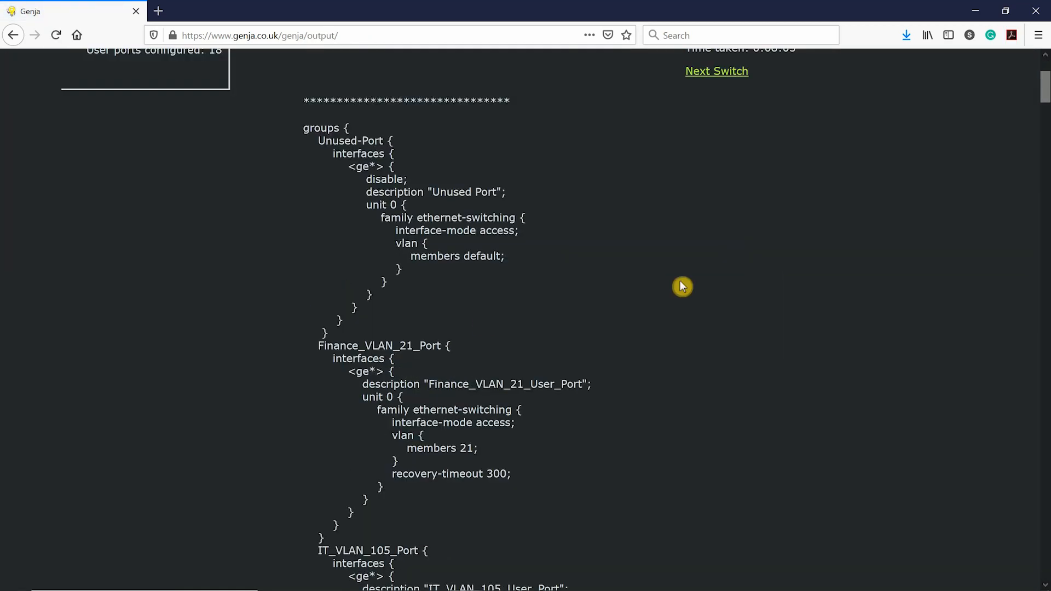
scroll(682, 287, "up", 3)
scroll(372, 287, "down", 15)
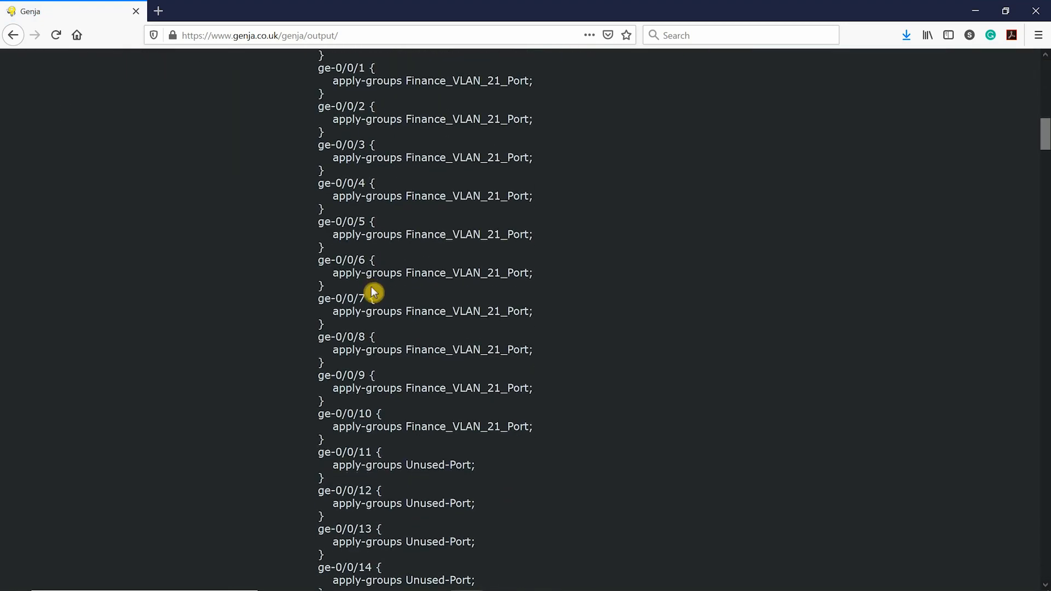
scroll(372, 287, "up", 4)
scroll(372, 287, "up", 4)
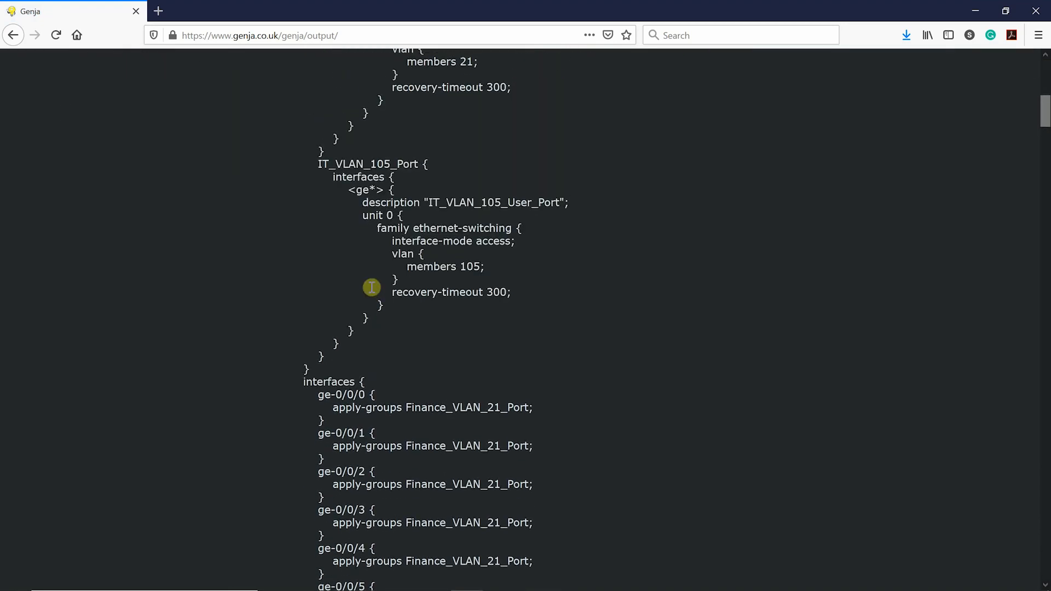
scroll(372, 286, "down", 7)
scroll(372, 287, "down", 10)
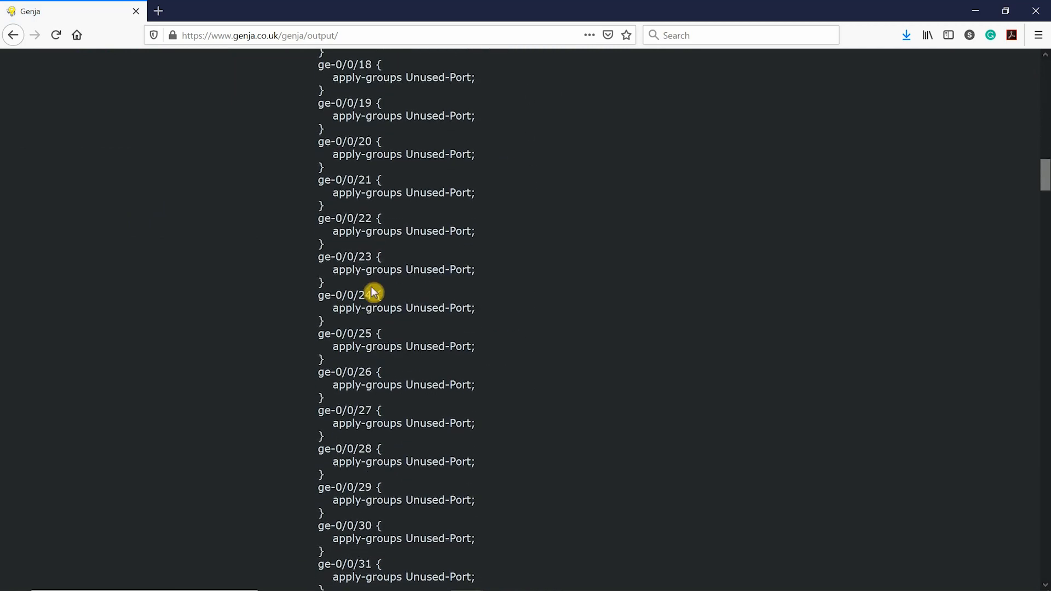
scroll(371, 286, "down", 6)
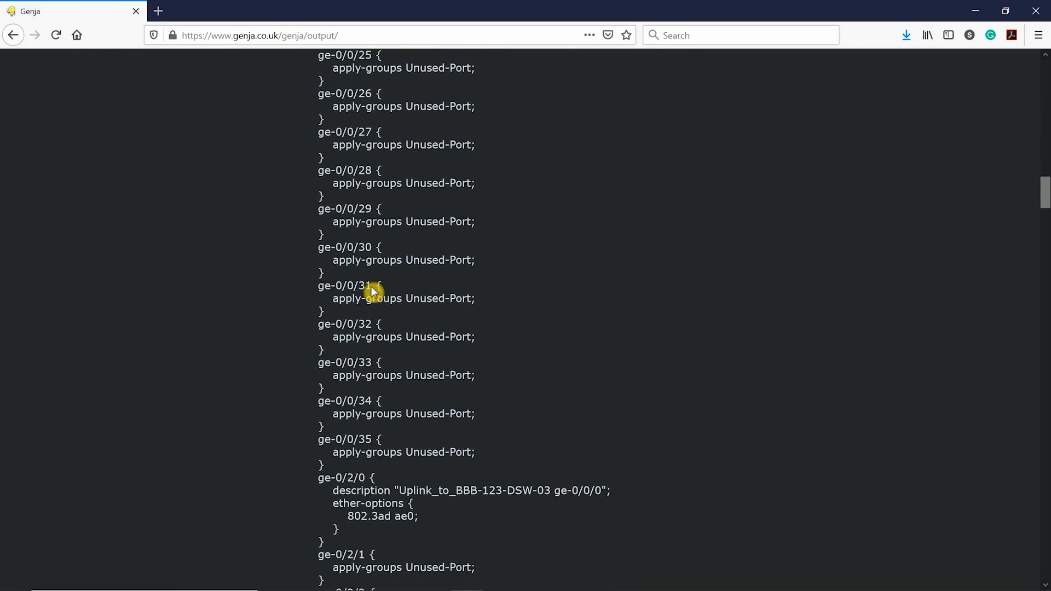
scroll(383, 305, "up", 3)
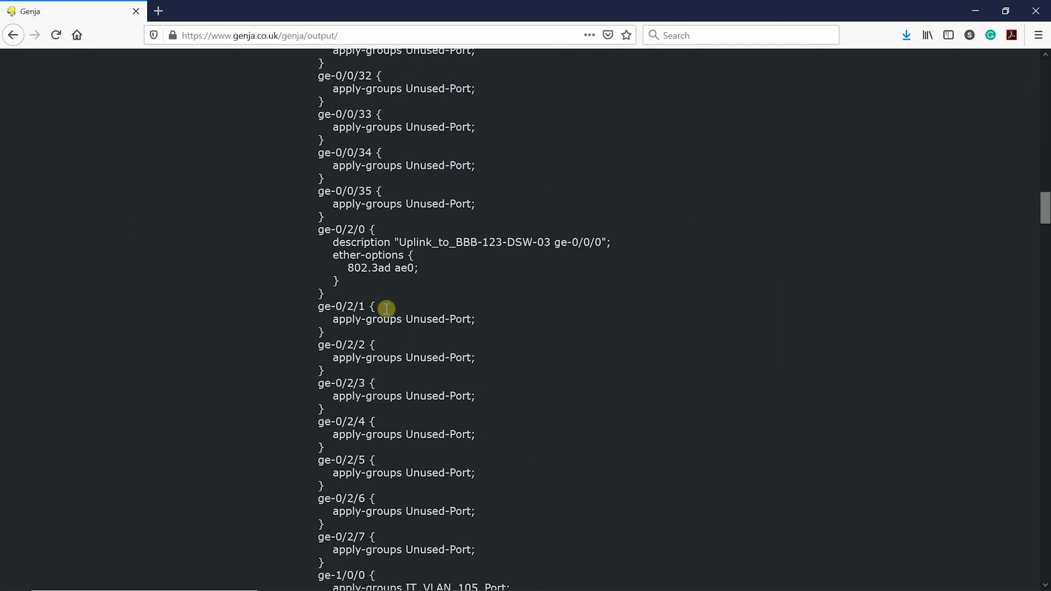
scroll(396, 220, "up", 6)
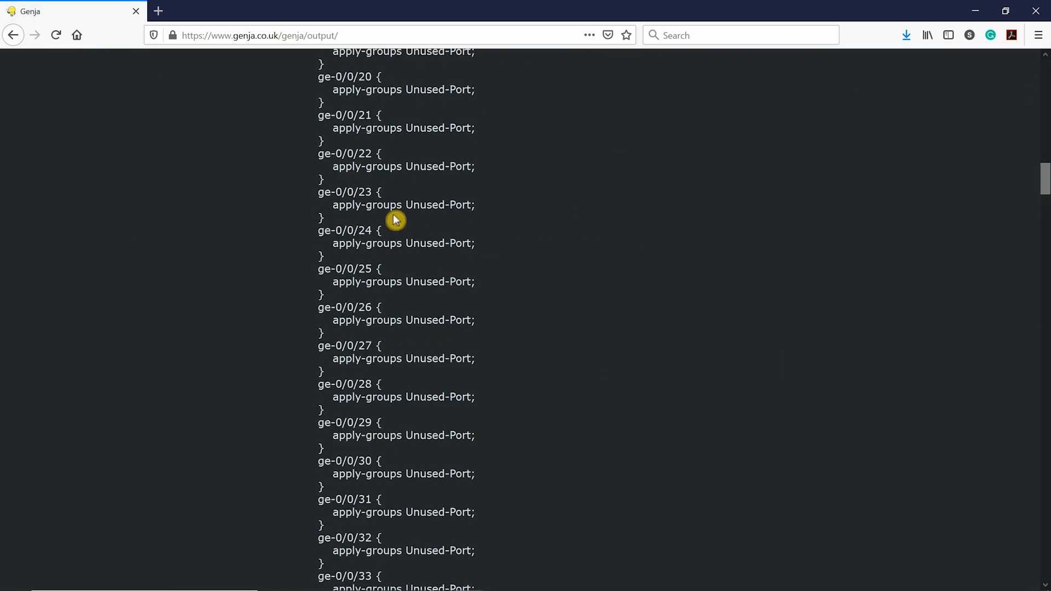
scroll(396, 220, "down", 10)
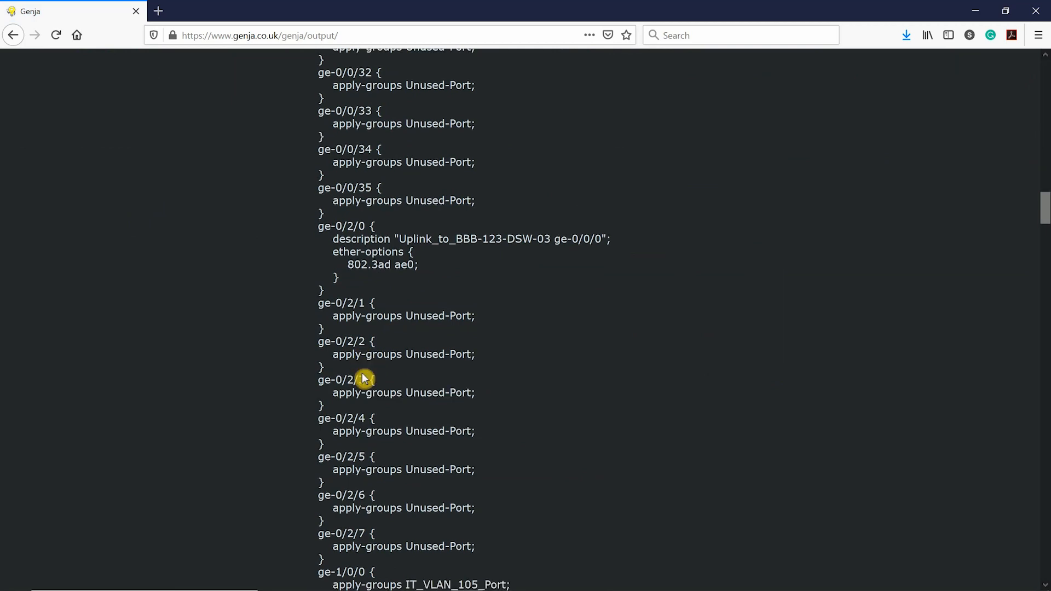
scroll(368, 460, "down", 20)
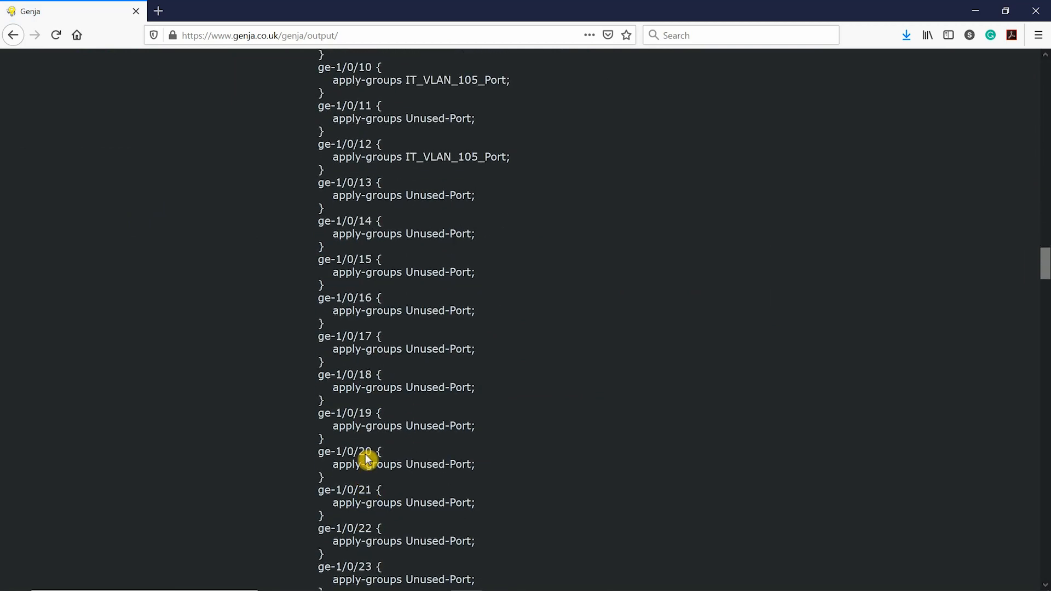
scroll(365, 454, "down", 8)
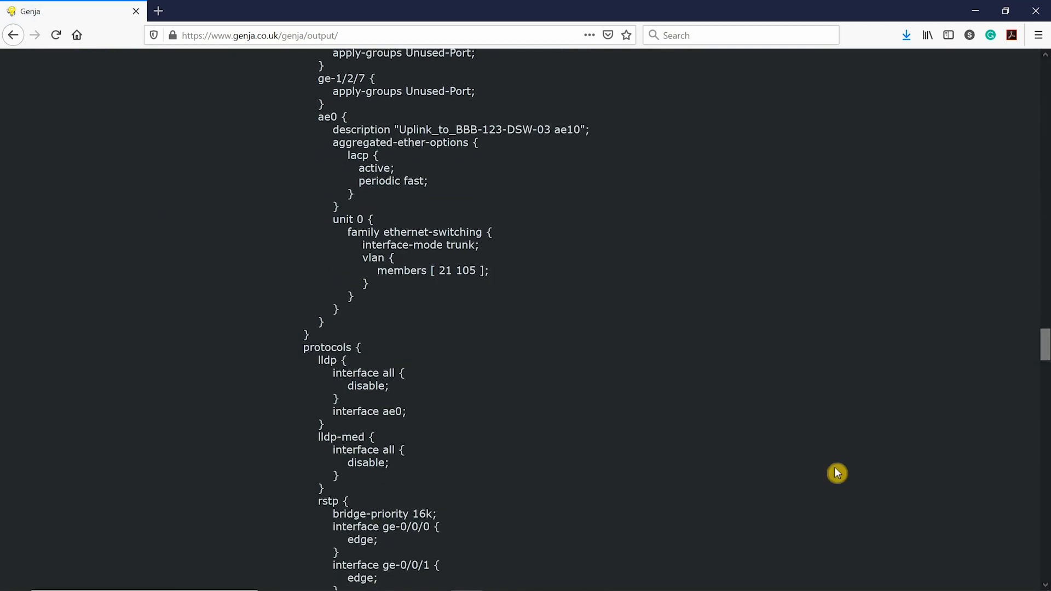
left_click_drag(1045, 349, 1028, 40)
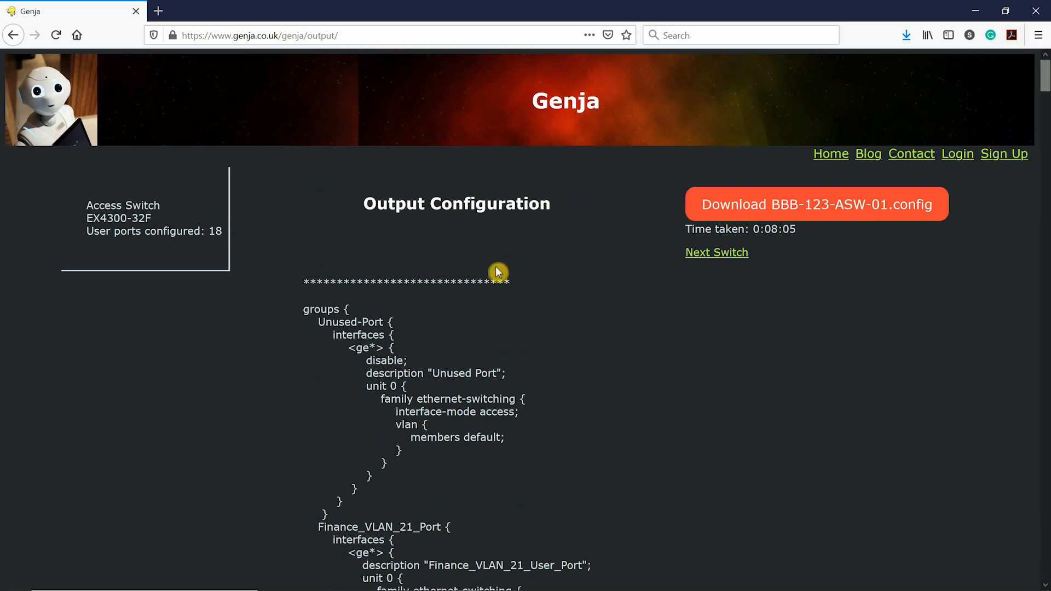
Download BBB-123-ASW-01.config with the option to open it in Notepad, view its contents and close the file
left_click(740, 218)
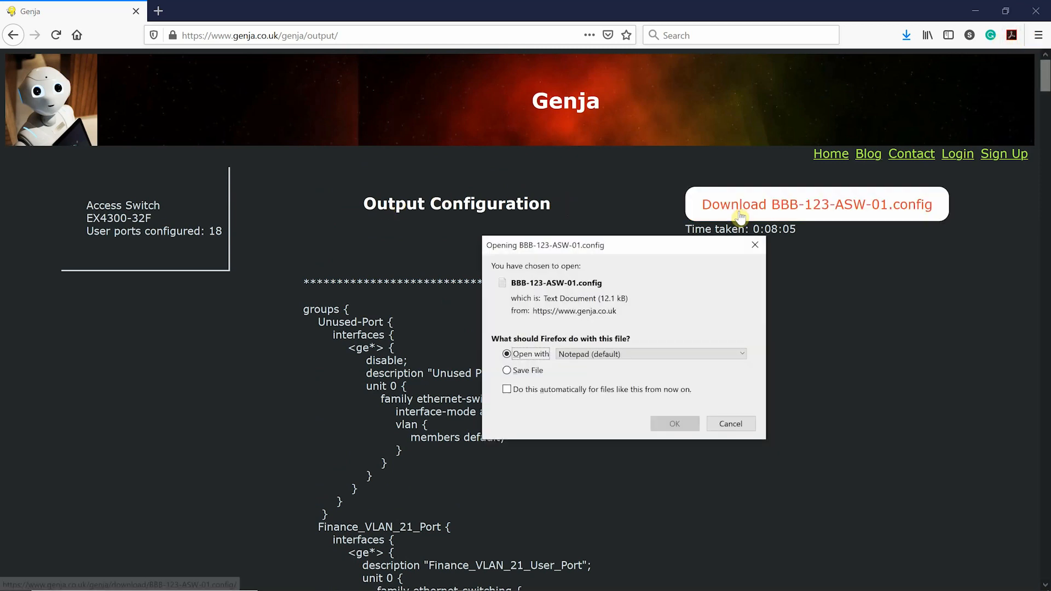
left_click(521, 373)
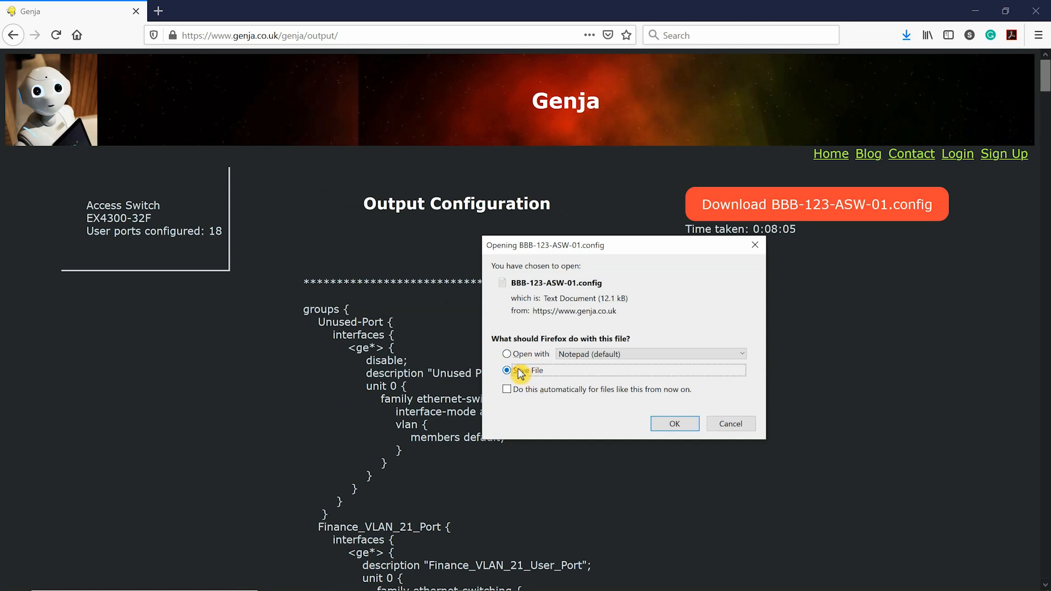
left_click(509, 355)
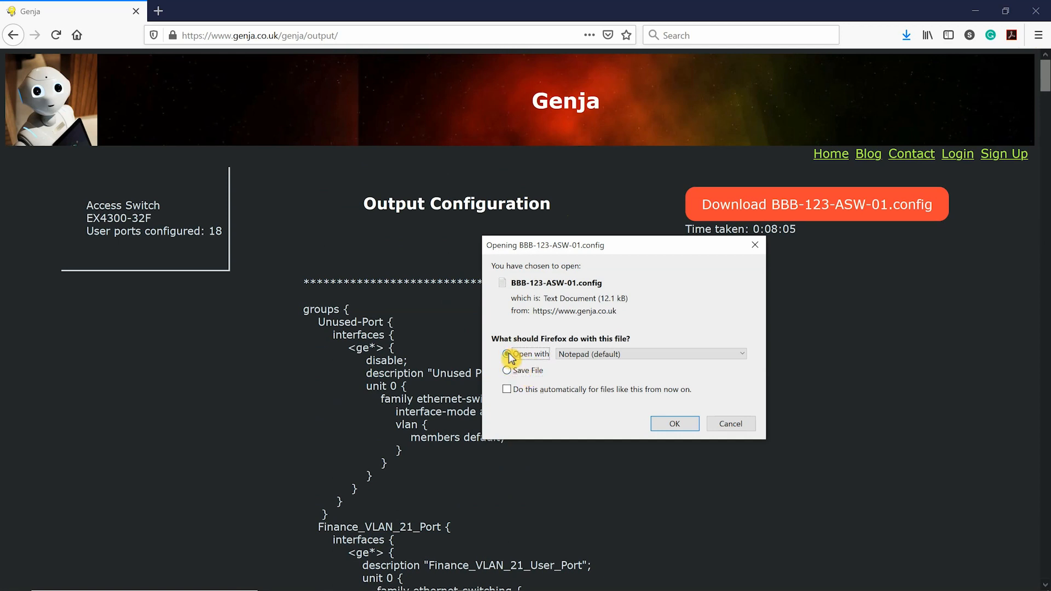
left_click(669, 425)
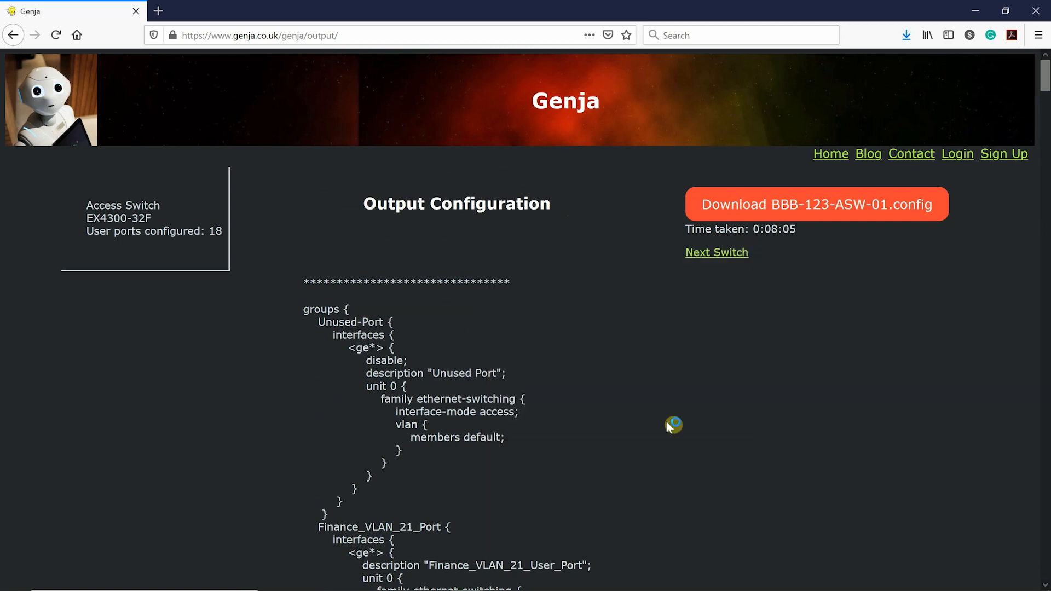
scroll(433, 287, "down", 1)
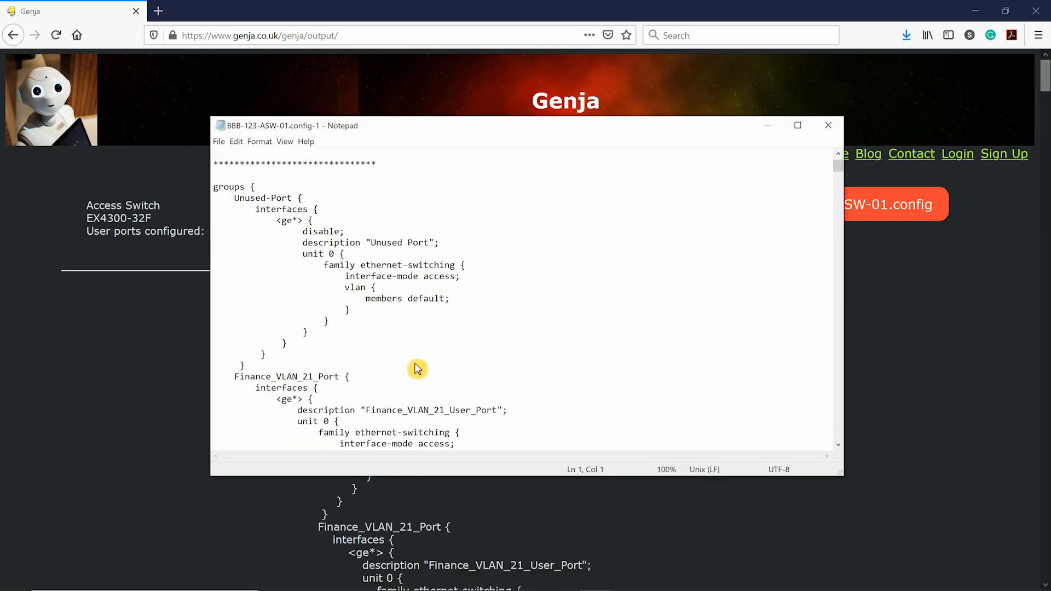
left_click(827, 126)
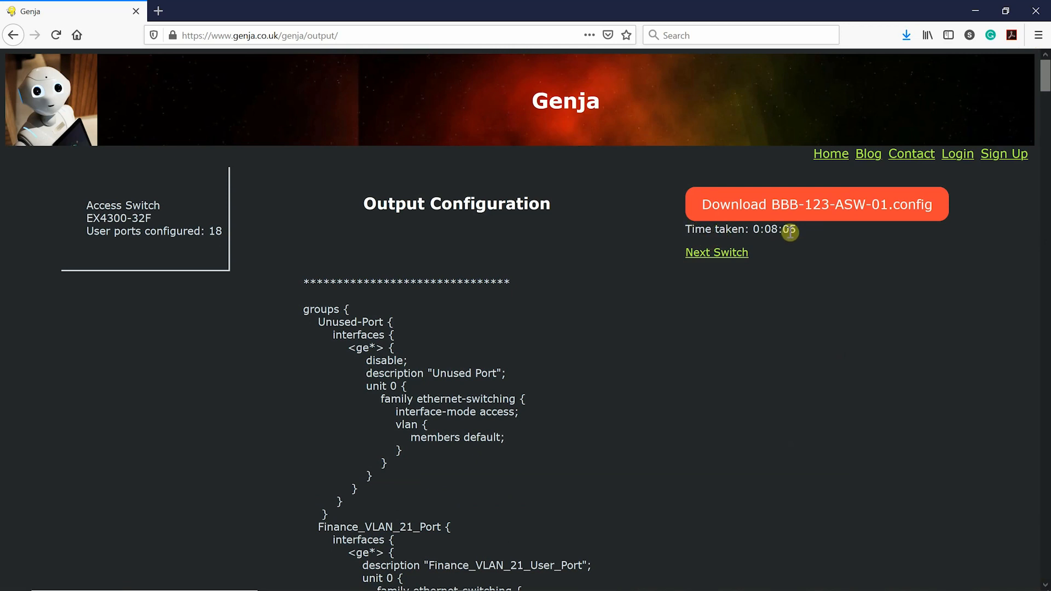
Highlight the time taken for the configuration and proceed to the next switch
left_click_drag(800, 231, 745, 230)
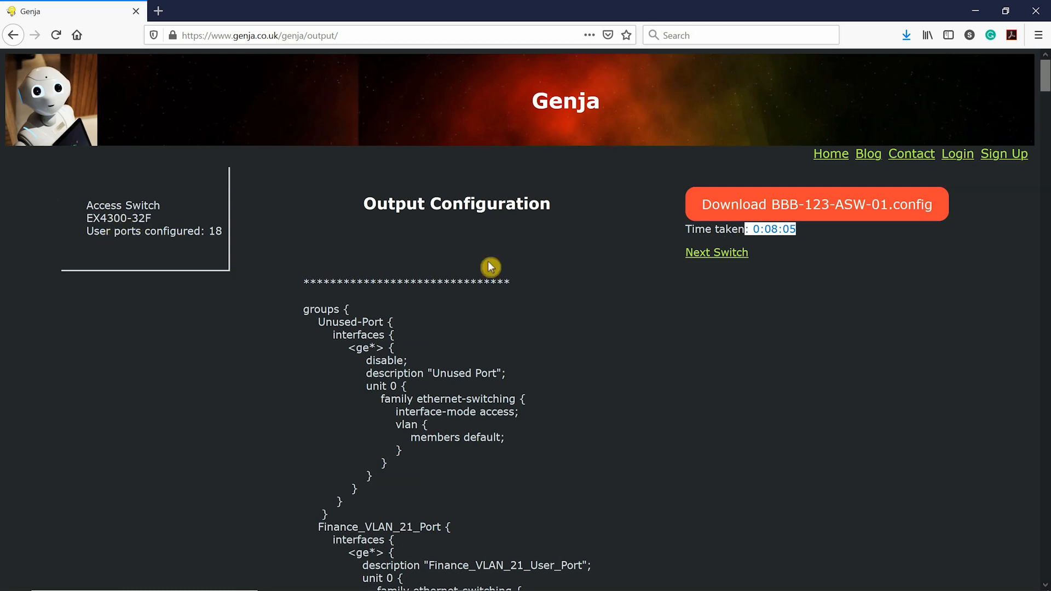
left_click(691, 256)
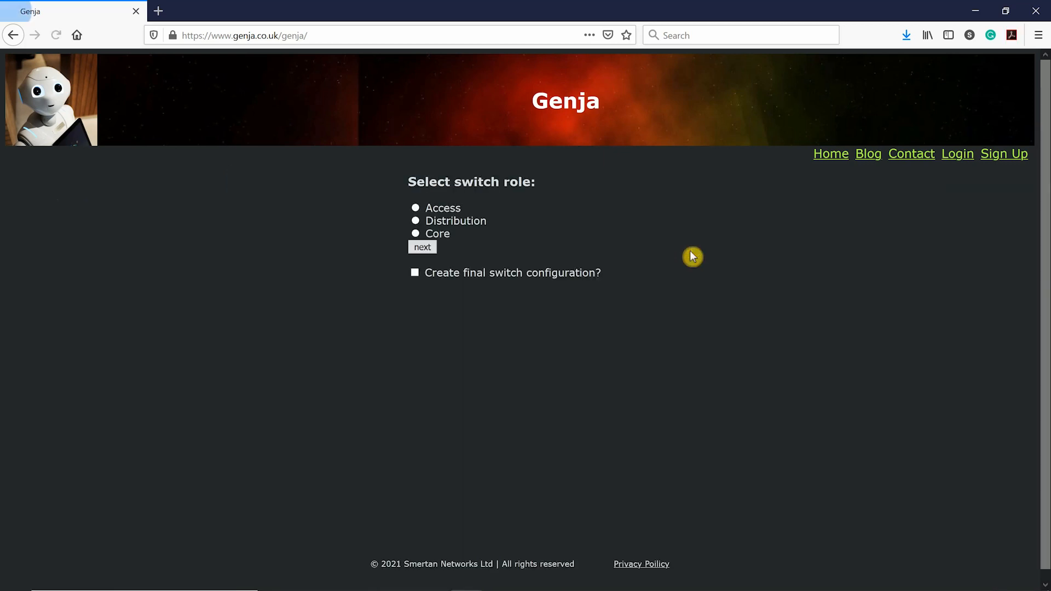